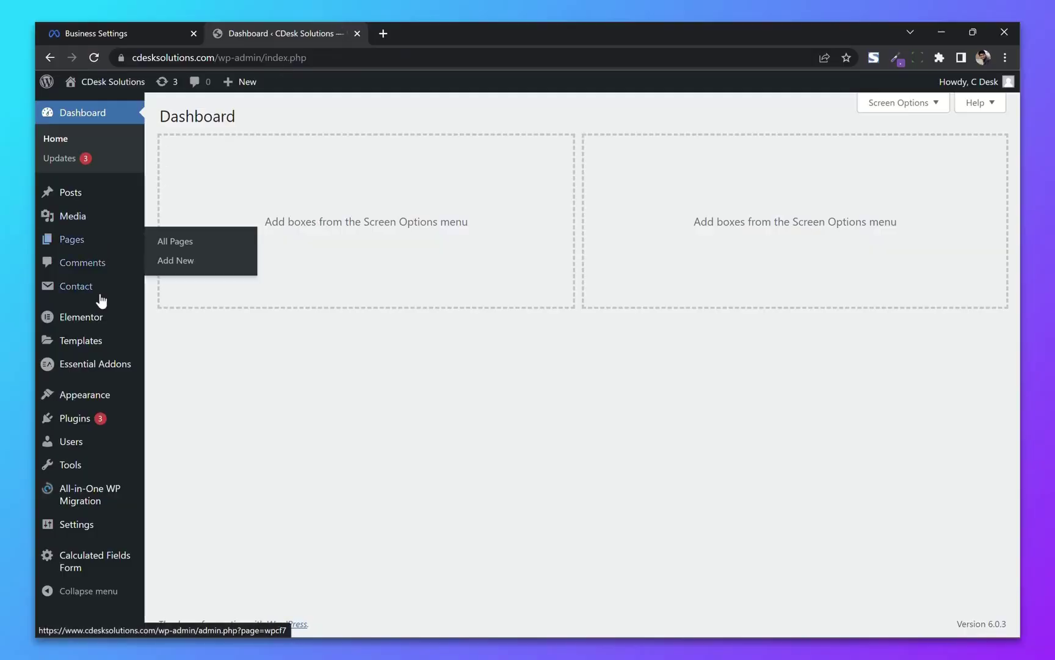
Search the plugin directory for 'pixel', then install and activate PixelYourSite
mouse_move(80, 424)
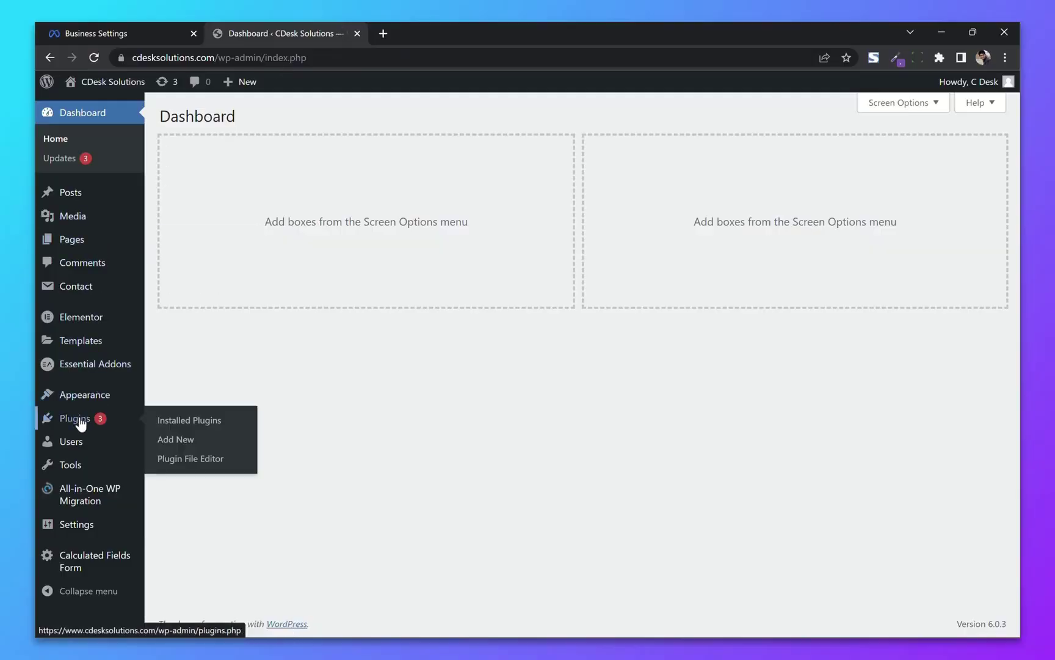
click(175, 440)
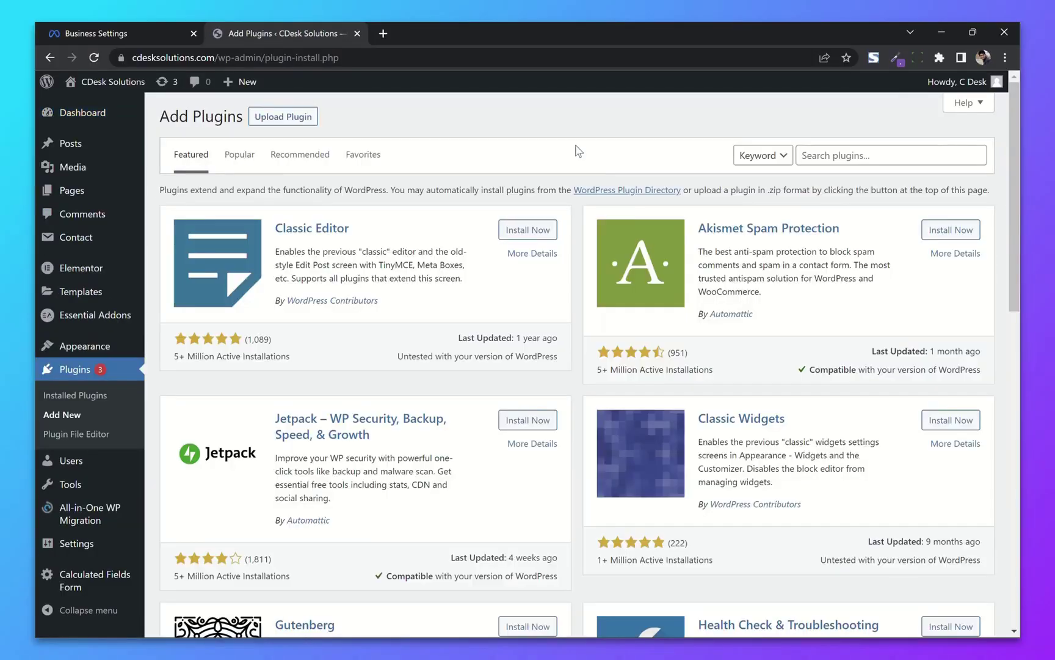
click(825, 160)
text(pixelyoursite)
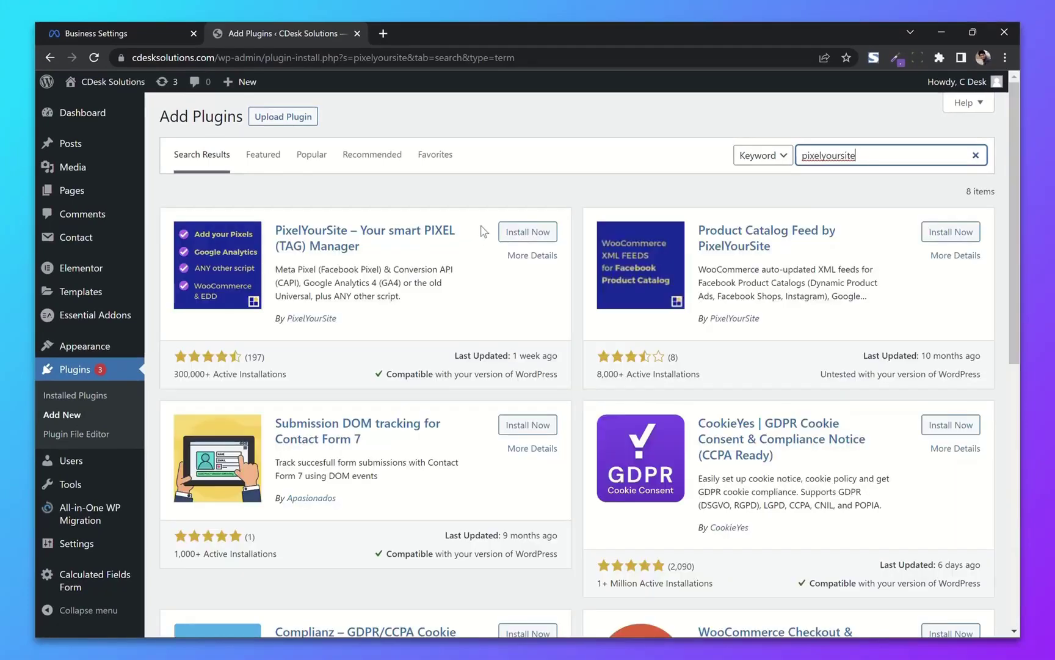
click(528, 232)
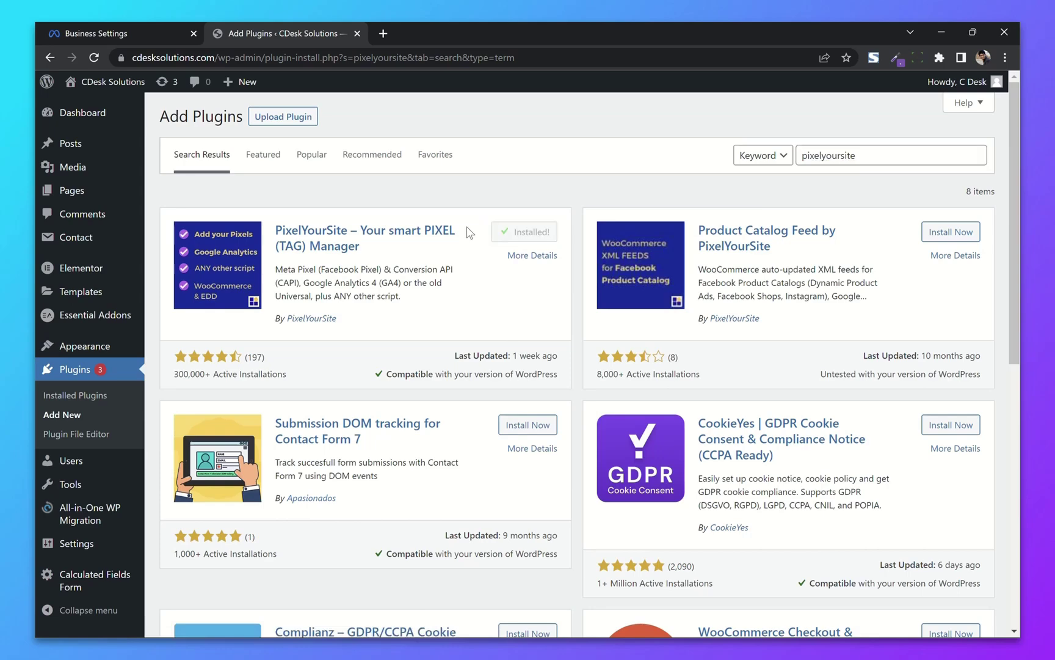
click(517, 231)
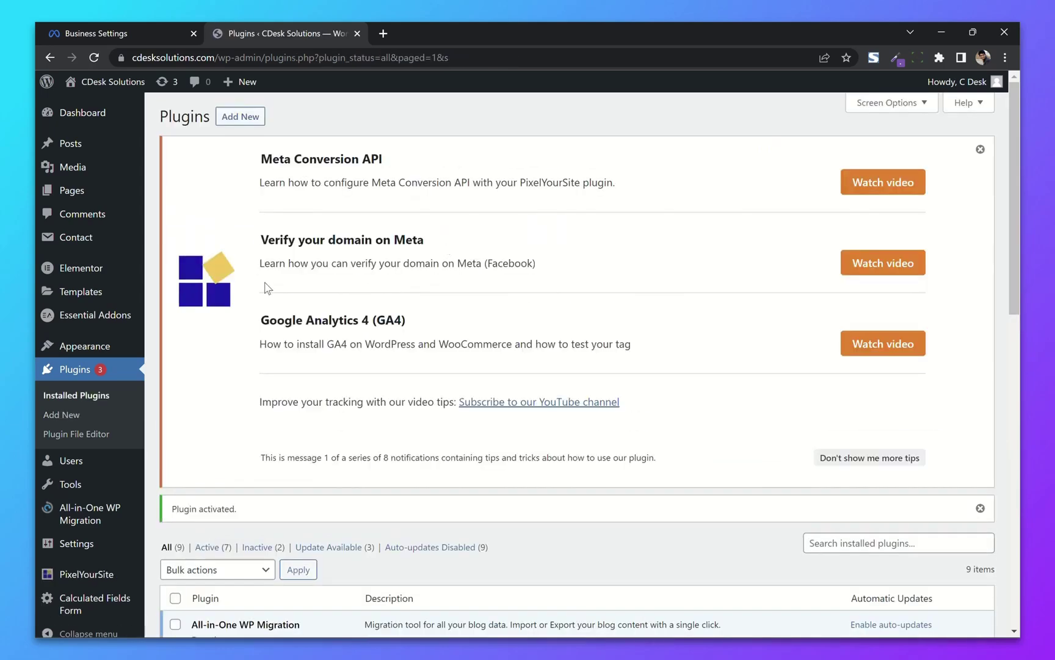
In PixelYourSite's Meta Pixel settings, turn on Conversion API and Advanced Matching
scroll(267, 288, down, 3)
mouse_move(76, 565)
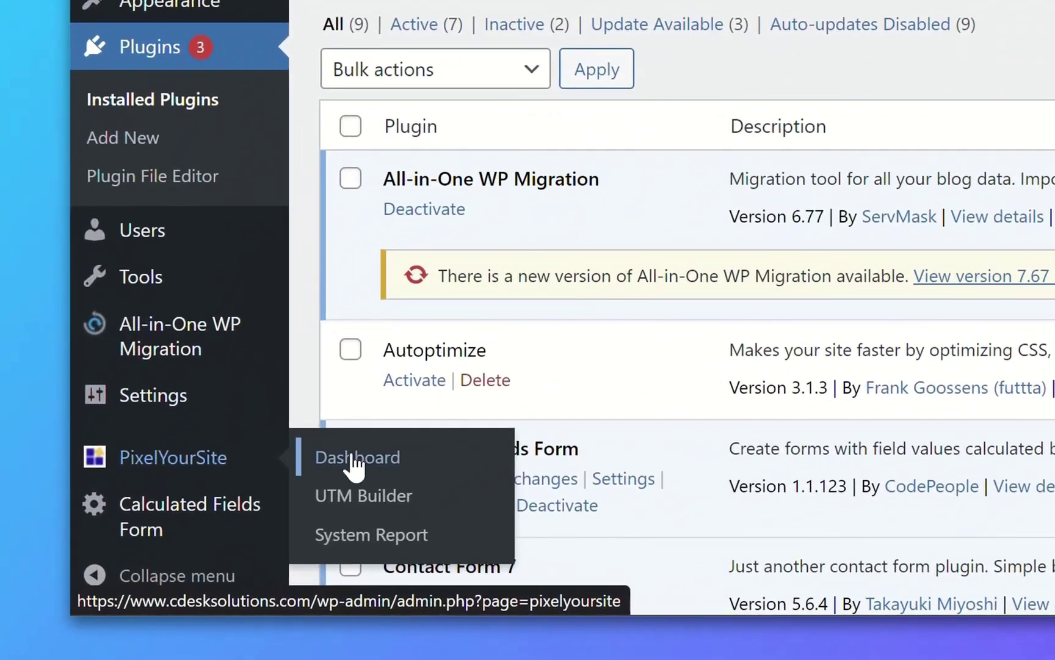
click(354, 462)
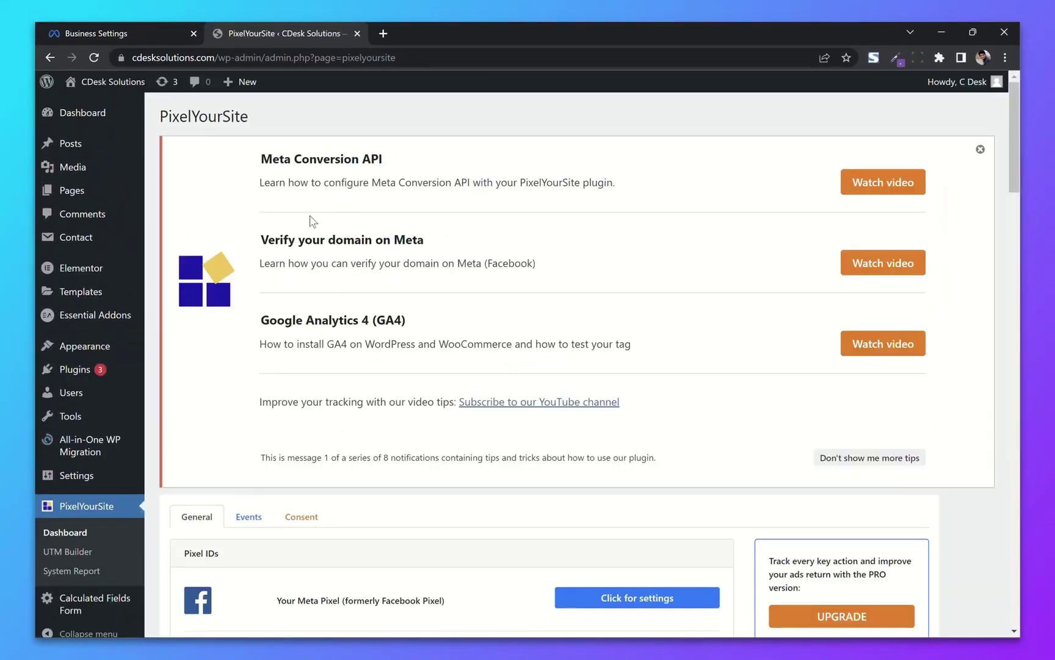
scroll(430, 253, down, 5)
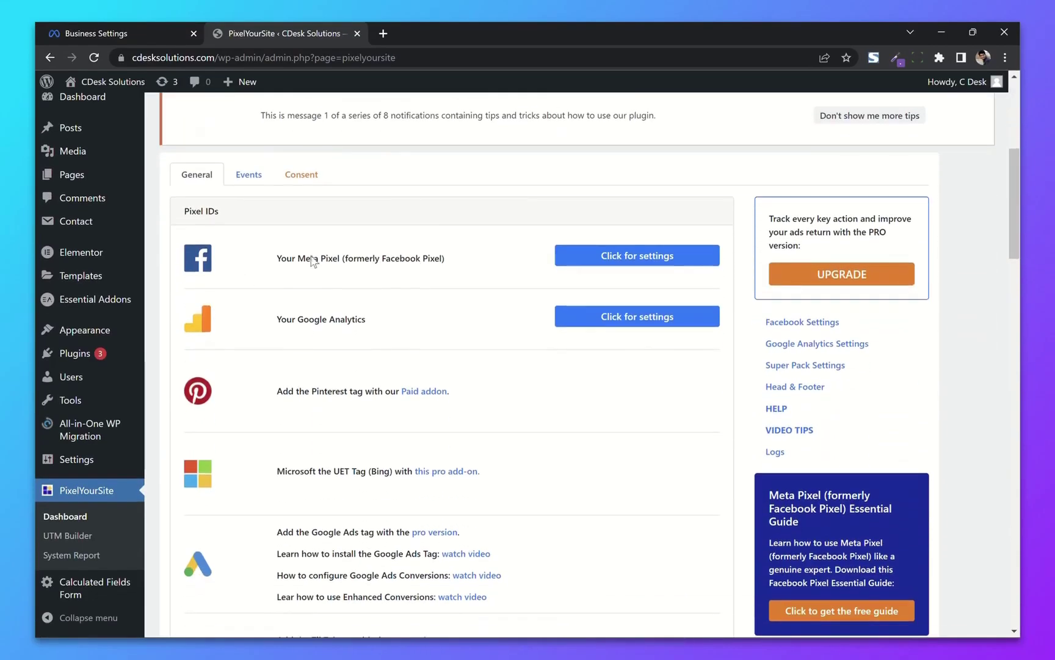
drag(277, 259, 363, 261)
click(422, 262)
click(637, 262)
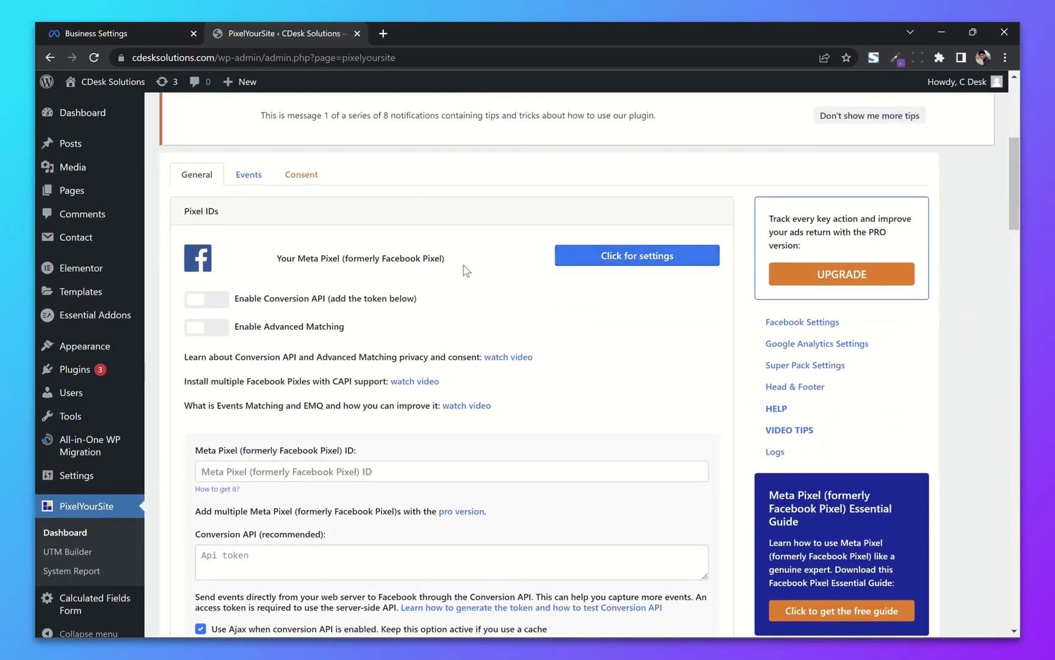
click(223, 304)
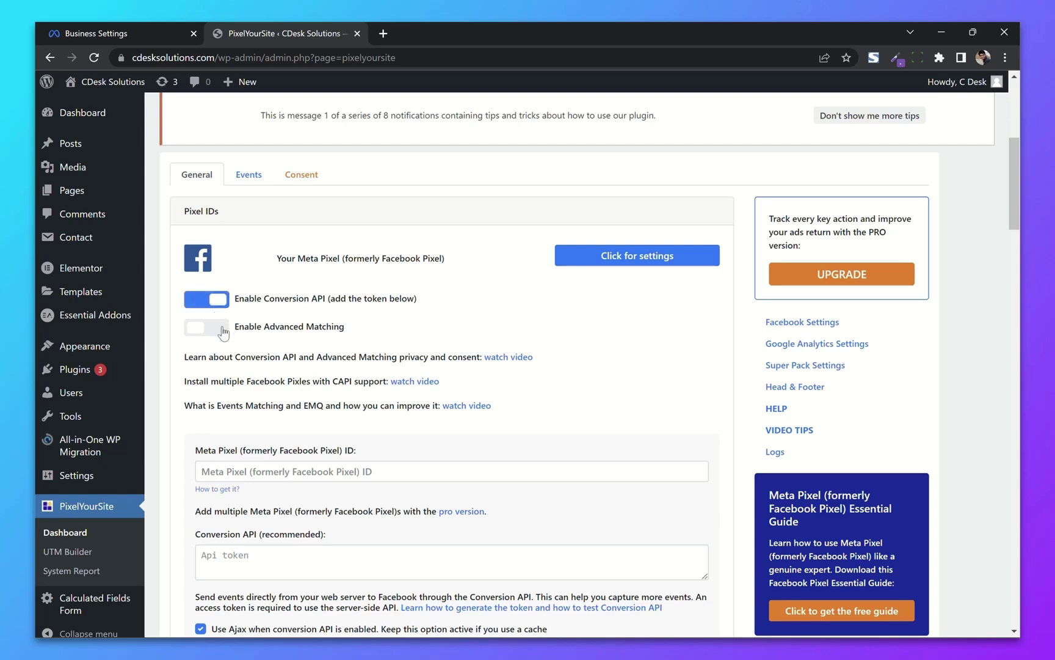
click(224, 333)
Copy the pixel ID from Meta Business Settings and paste it into the Meta Pixel ID field
scroll(250, 334, down, 3)
click(279, 336)
click(160, 38)
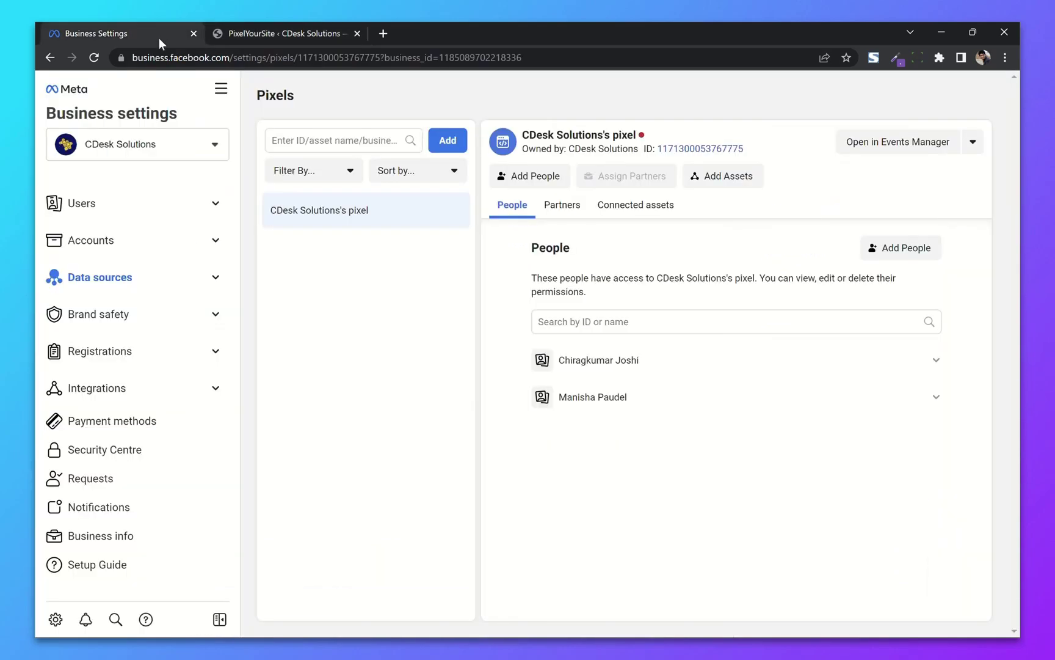
click(690, 149)
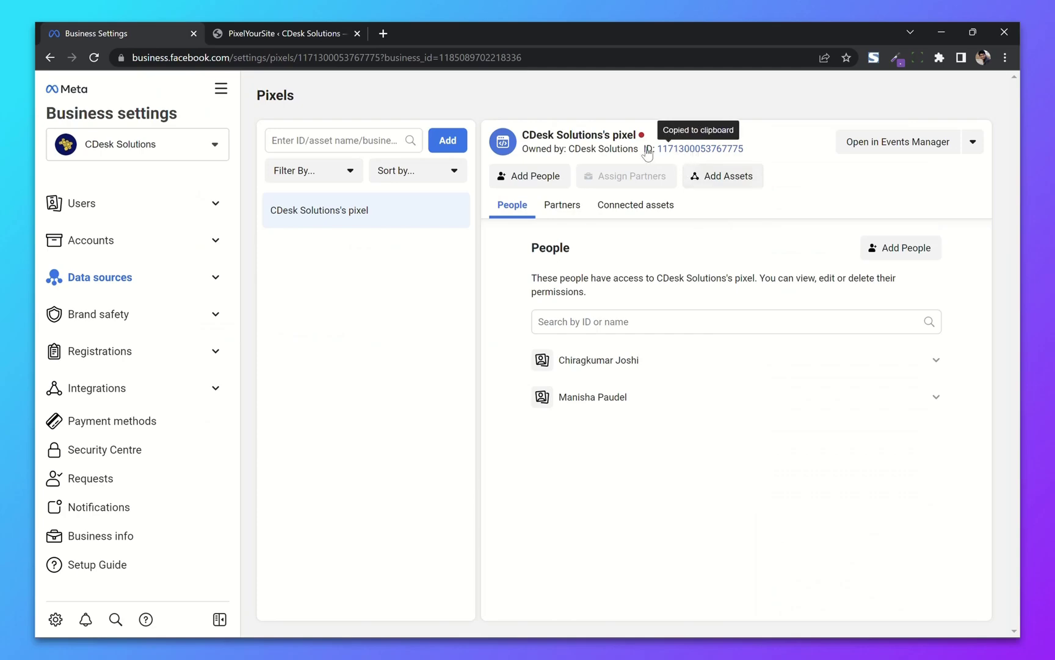
click(307, 31)
click(302, 331)
key(ctrl+v)
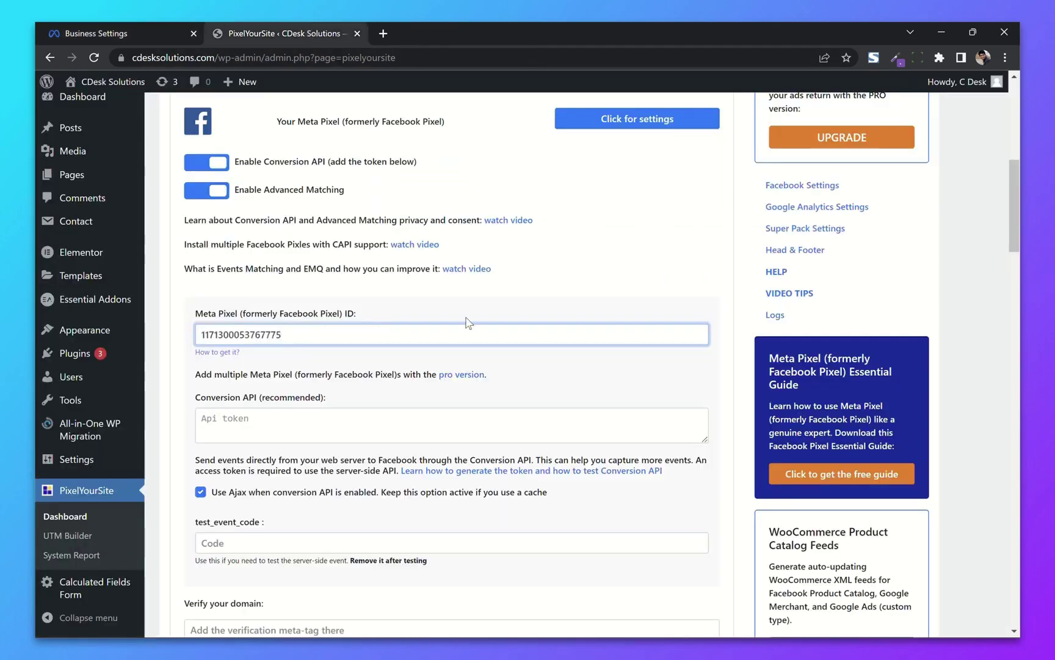
click(468, 321)
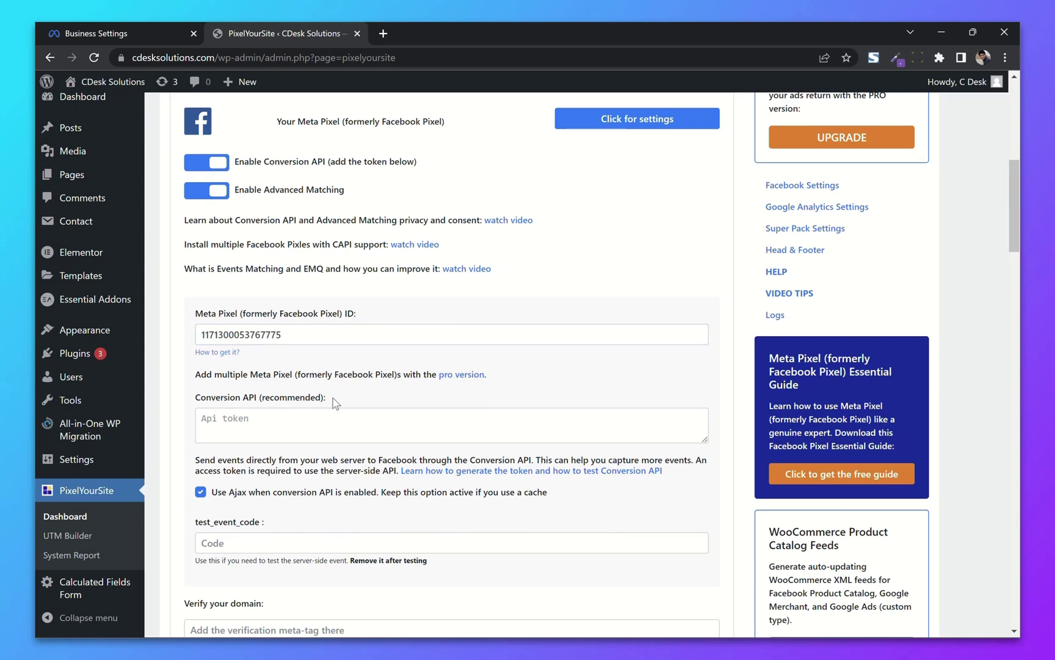
Save the PixelYourSite Meta pixel settings from the bottom of the page
scroll(334, 403, down, 3)
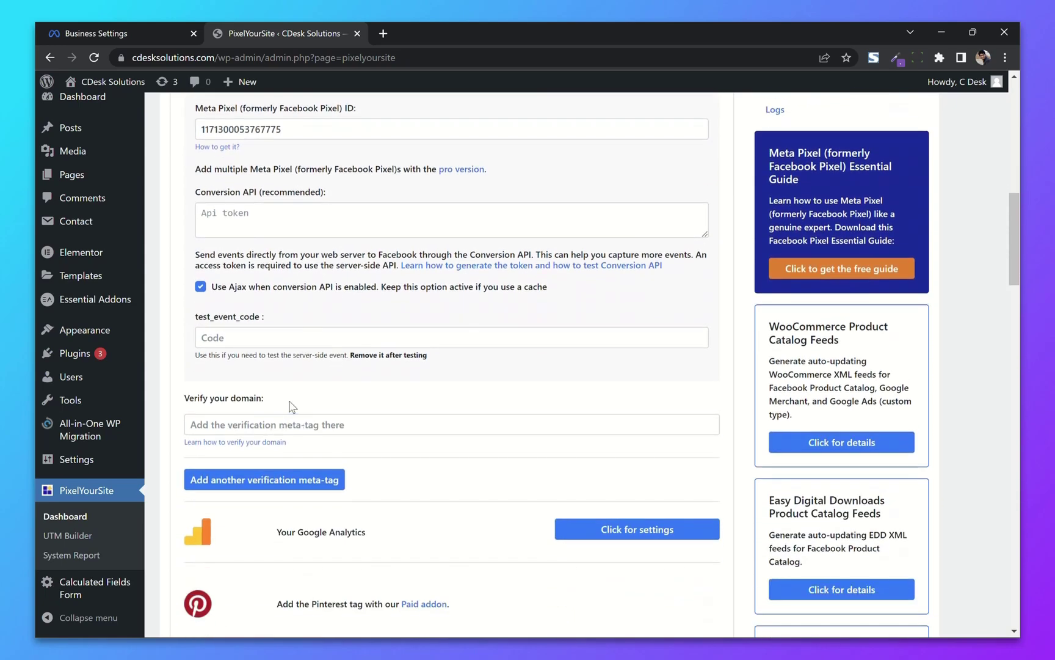
scroll(292, 406, down, 5)
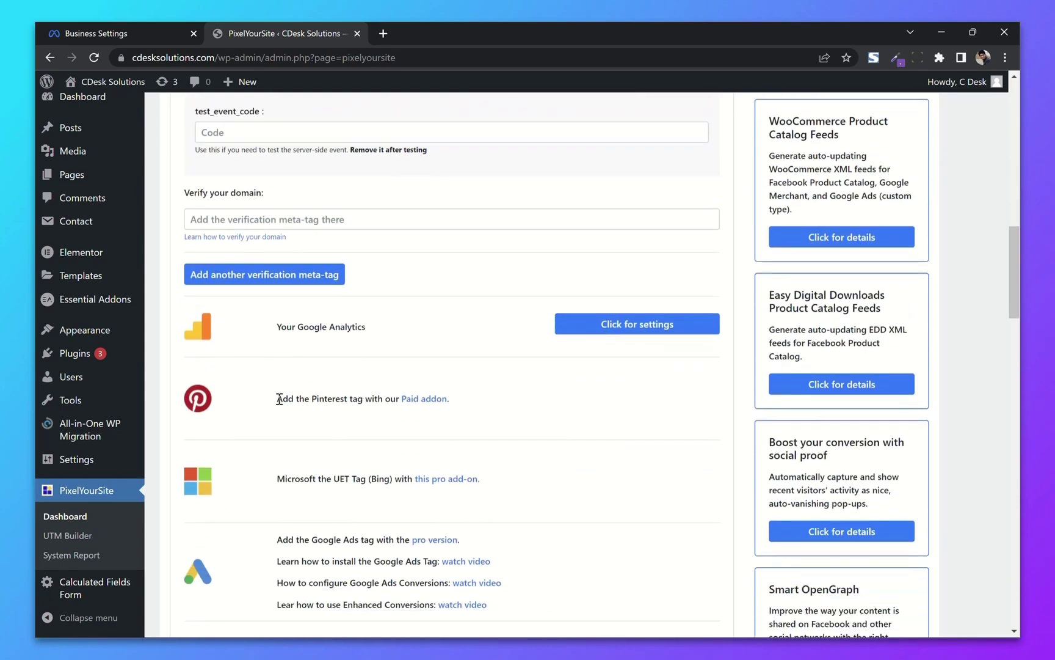
scroll(251, 407, down, 15)
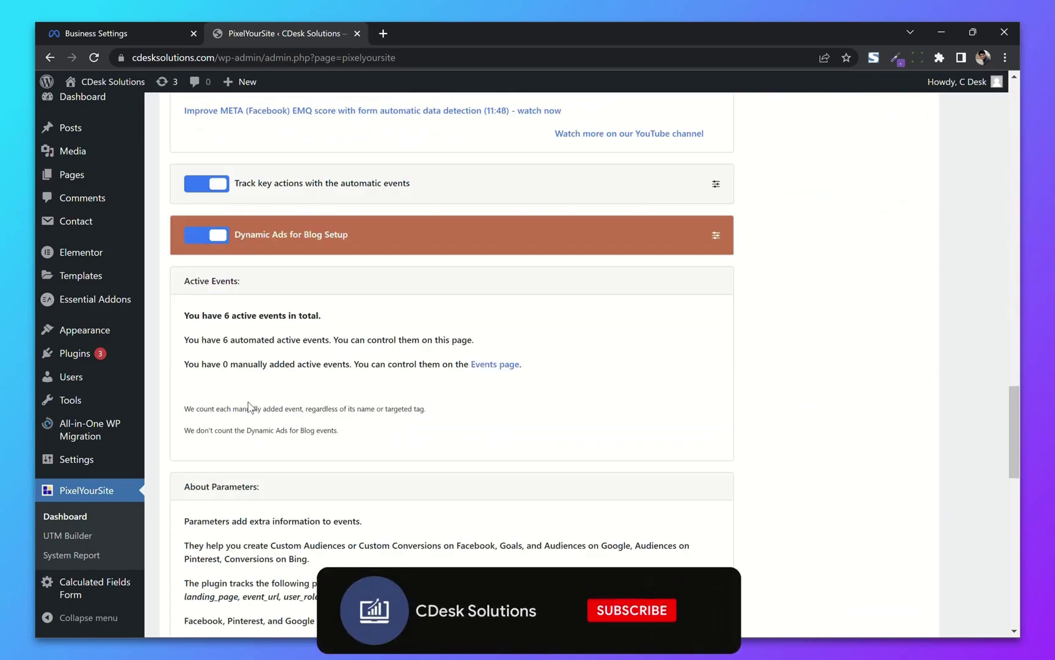
scroll(249, 407, down, 6)
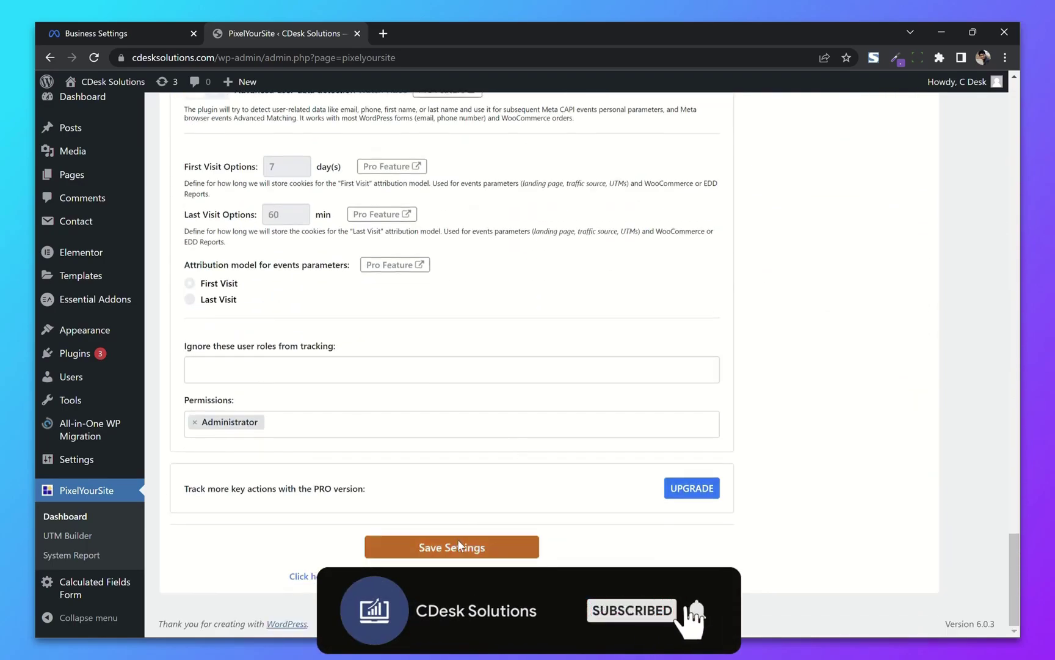
click(494, 543)
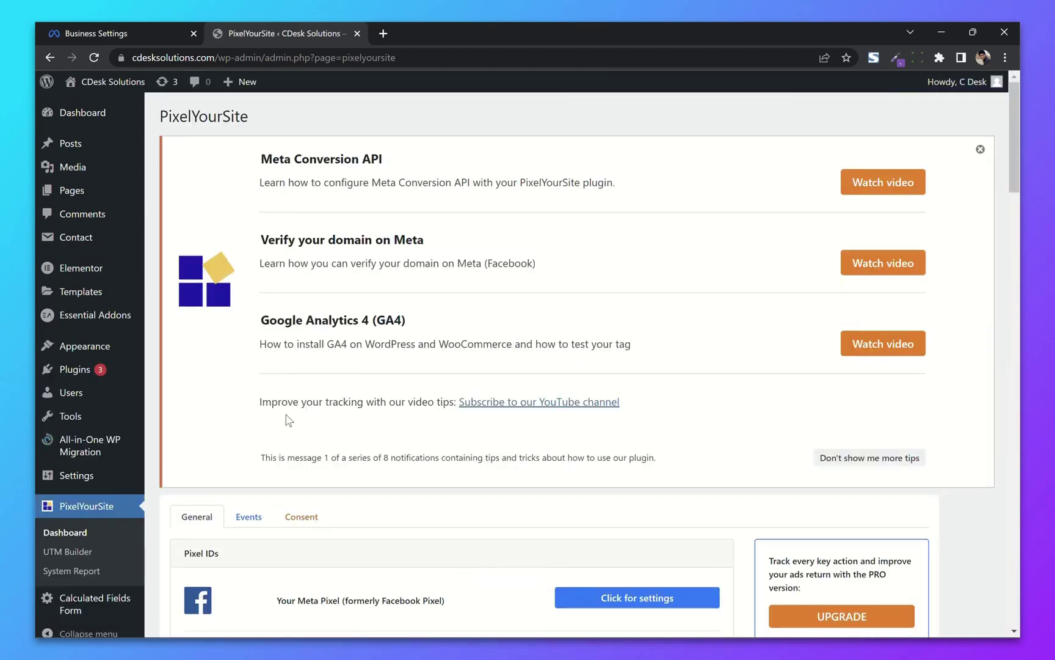
Visit the CDesk Solutions site and check that Pixel Helper shows its pixel firing PageView
mouse_move(101, 81)
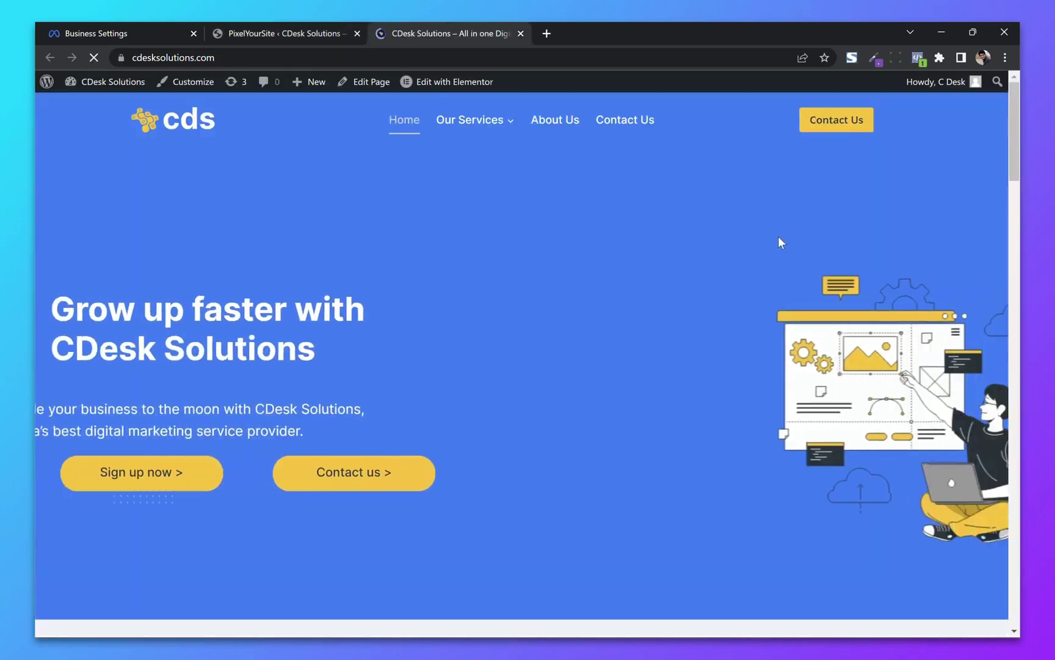
click(918, 58)
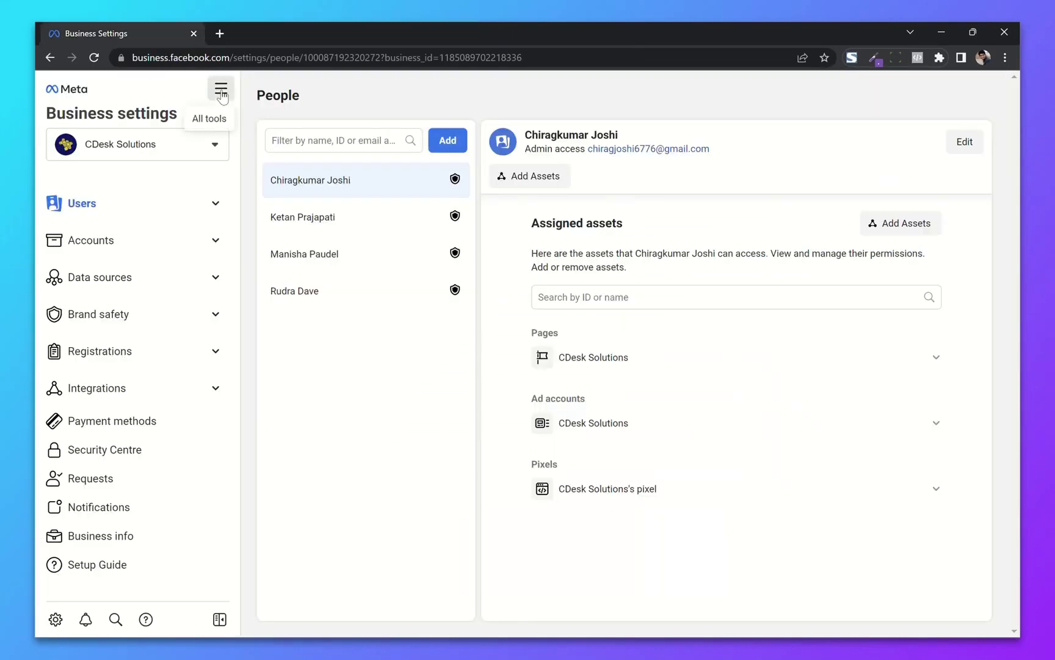
In Events Manager, go to the pixel's data sources and show aggregated event measurement
click(221, 91)
click(384, 169)
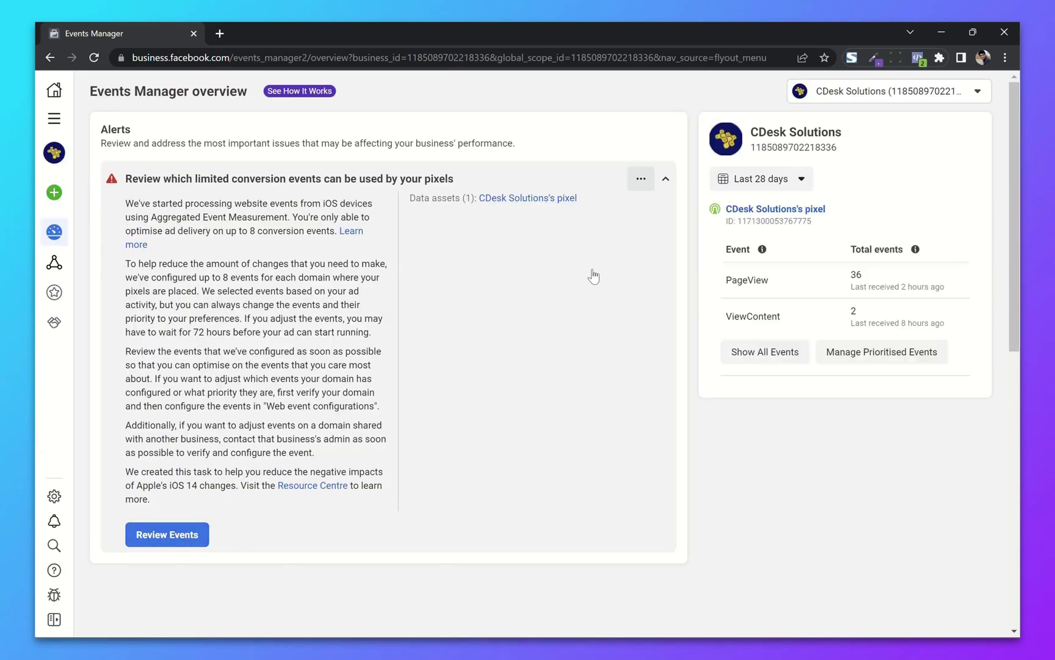
click(174, 540)
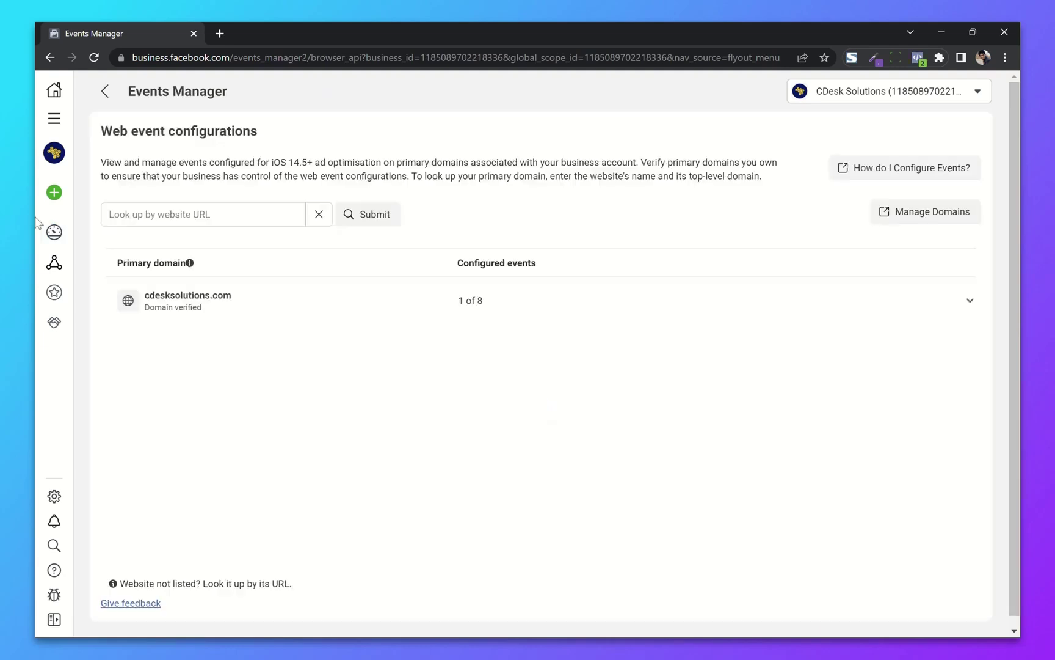
mouse_move(59, 243)
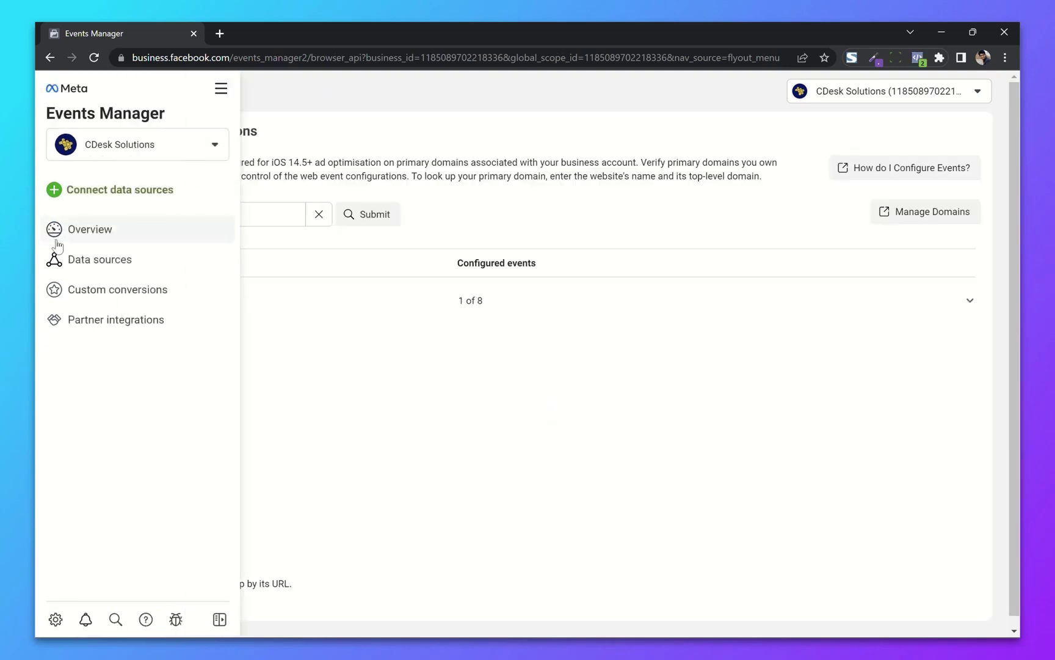
click(127, 275)
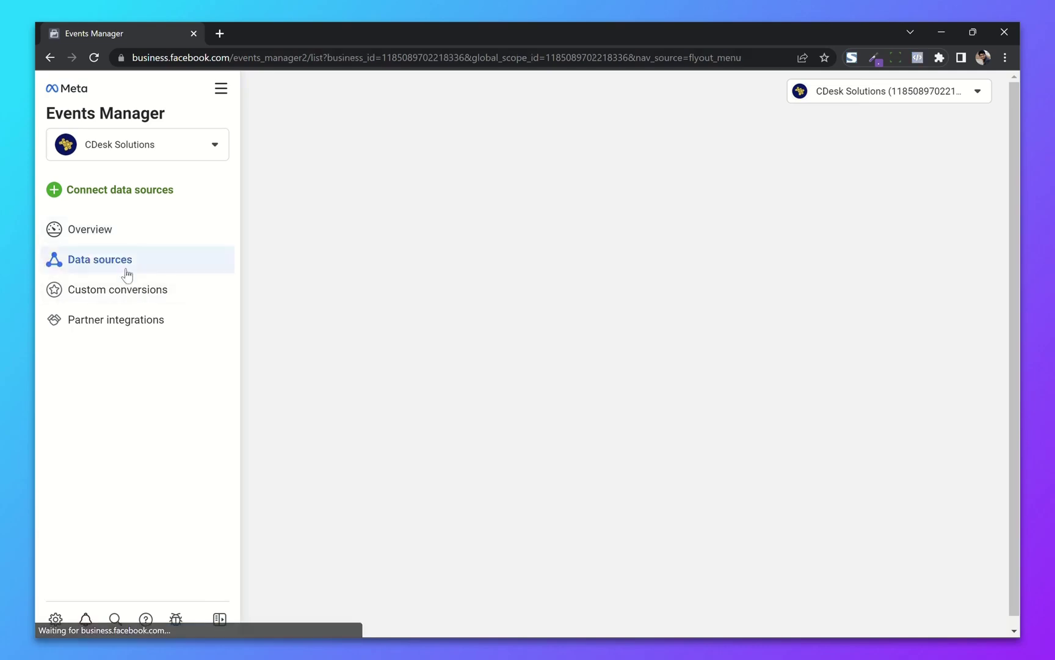
scroll(469, 433, down, 3)
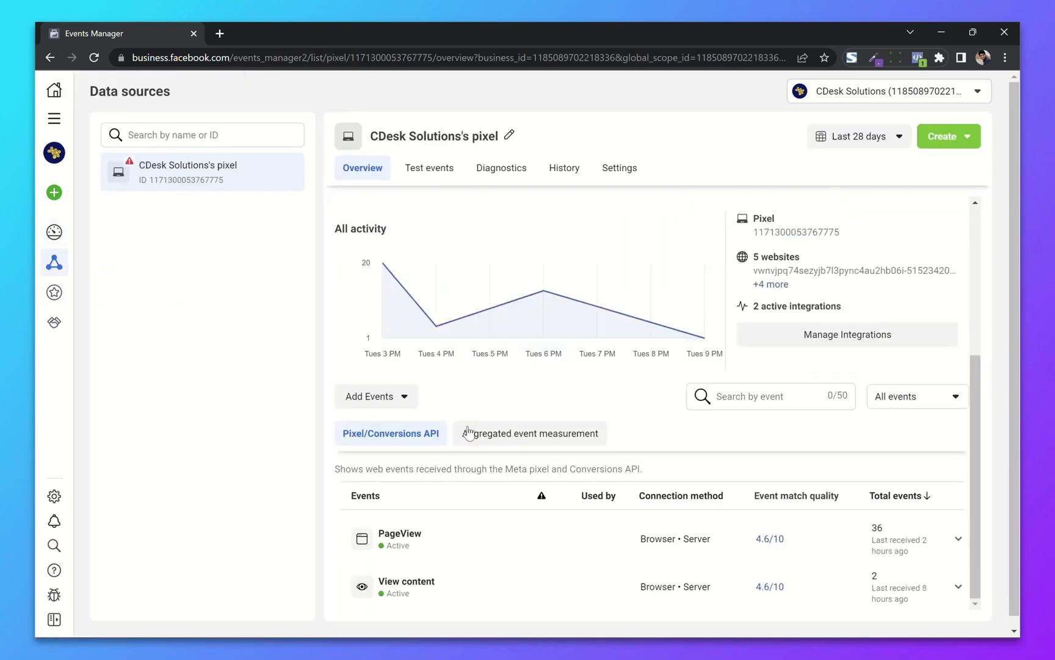
click(527, 445)
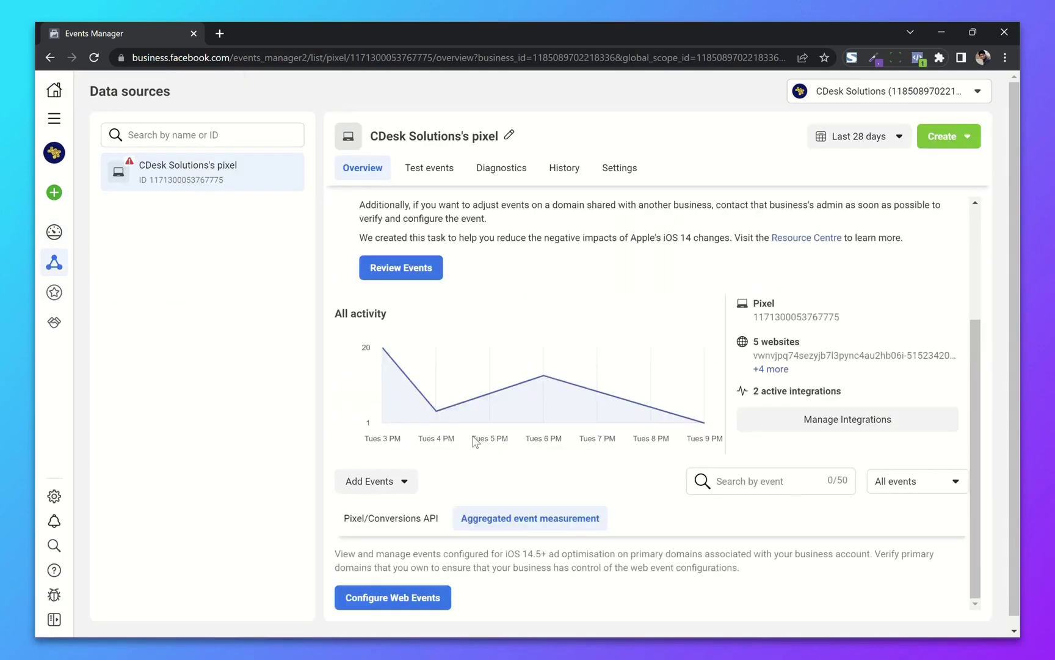
Expand cdesksolutions.com in the web event configurations and choose Manage Events
click(391, 600)
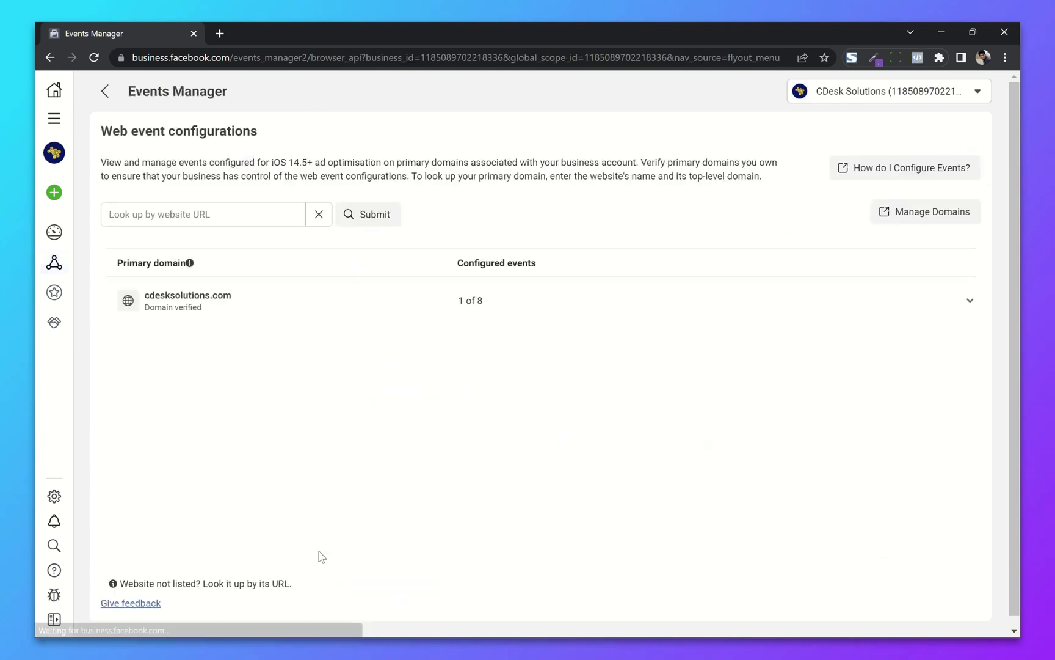
click(535, 298)
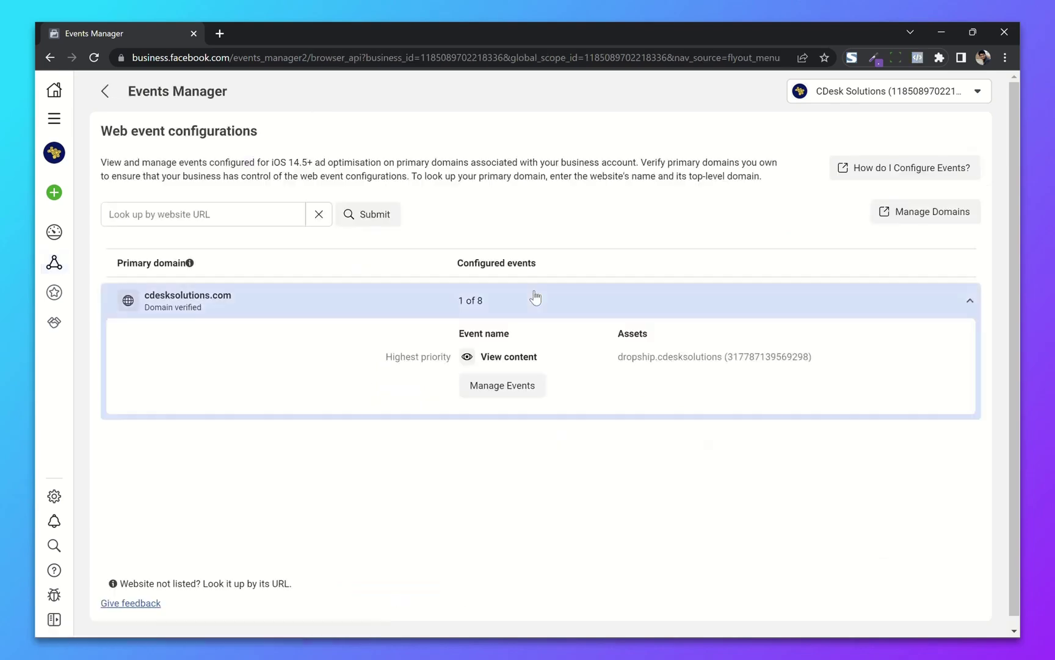
click(506, 391)
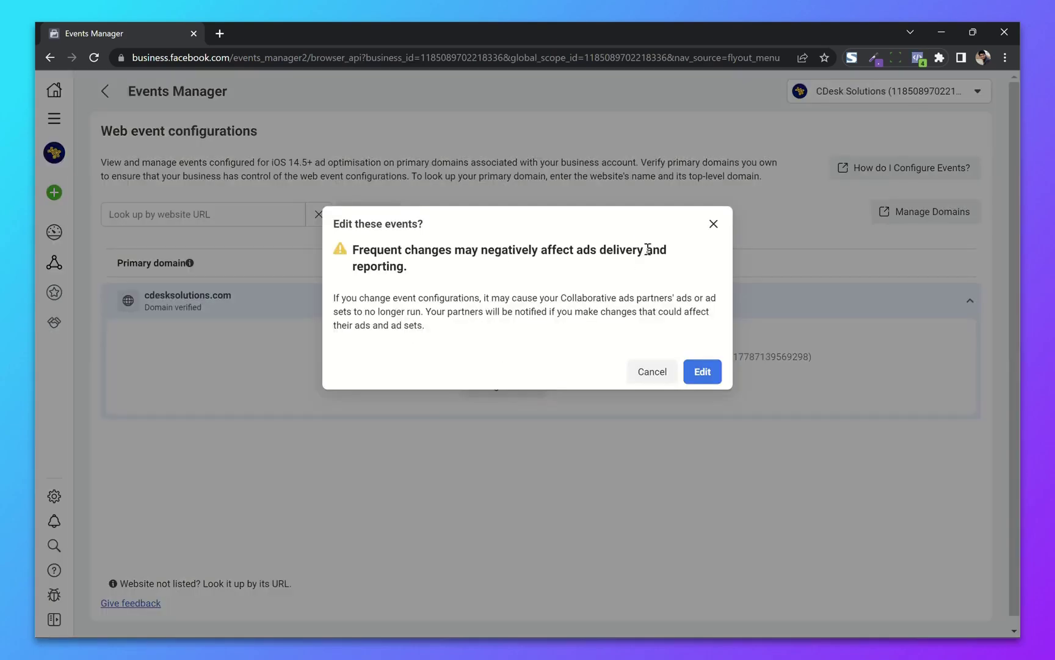
Confirm editing, then set the top event row to Purchase on the CDesk Solutions pixel
click(707, 373)
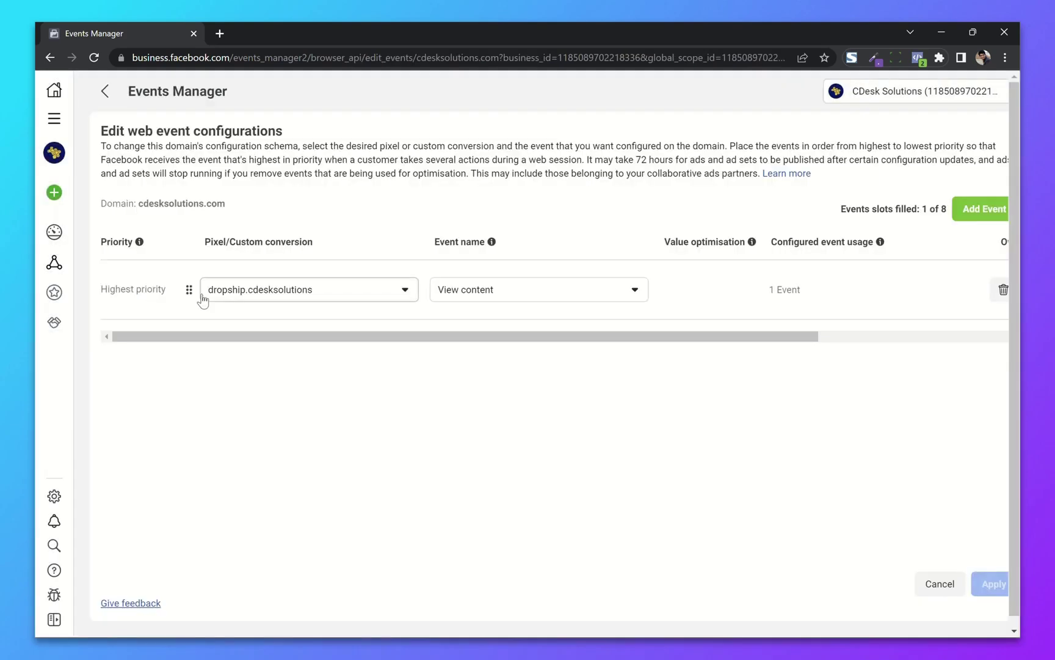
click(363, 305)
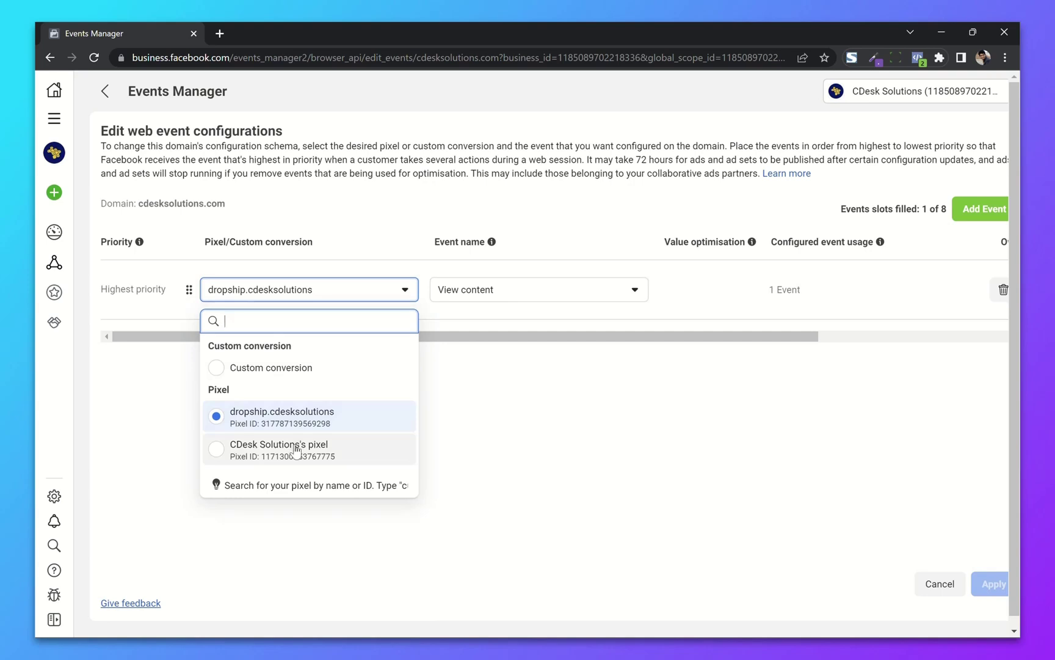
click(296, 451)
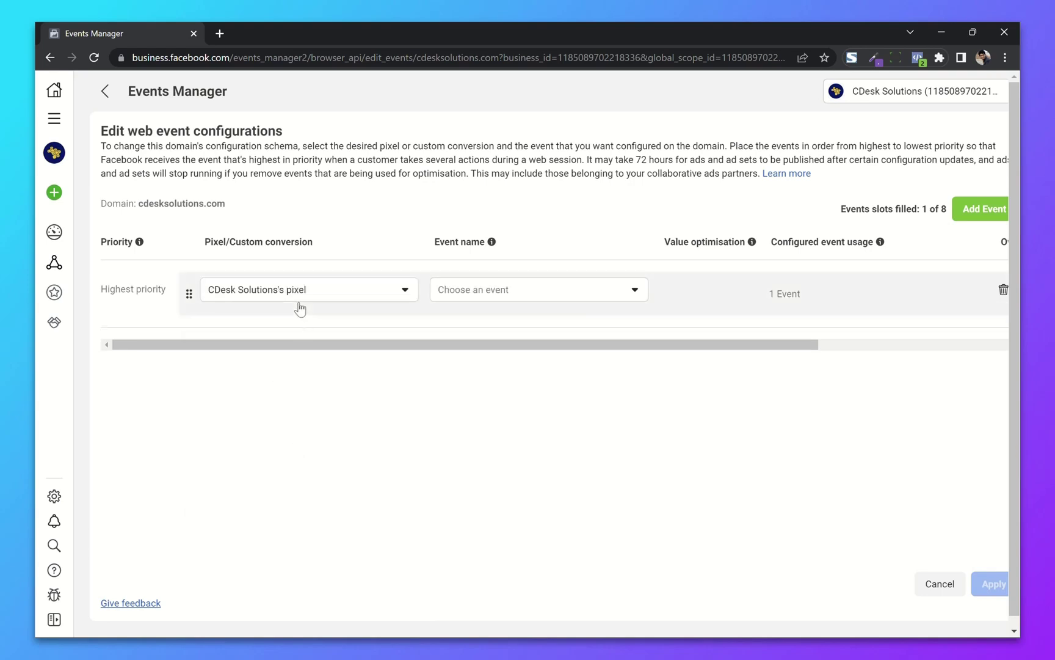
click(519, 297)
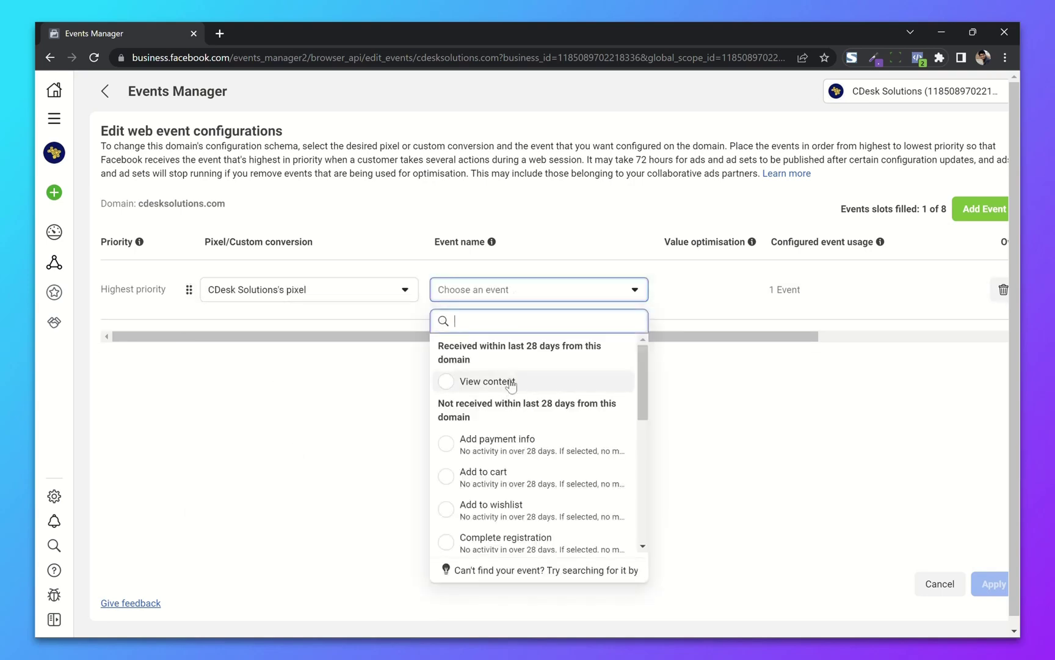
scroll(516, 455, down, 6)
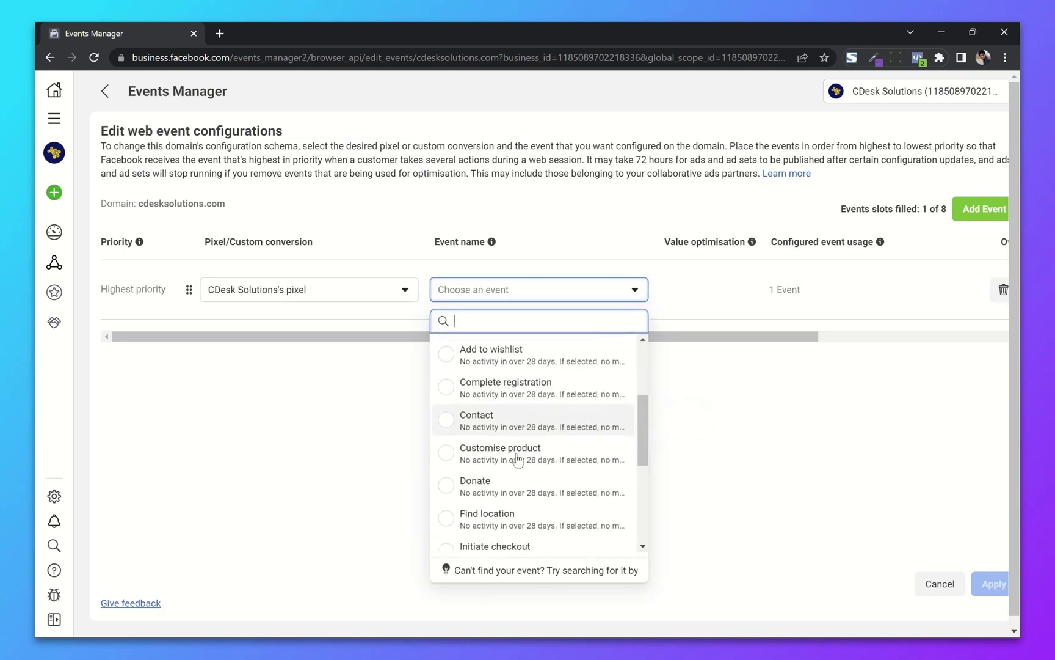
scroll(516, 458, down, 2)
scroll(516, 458, up, 8)
scroll(517, 459, up, 1)
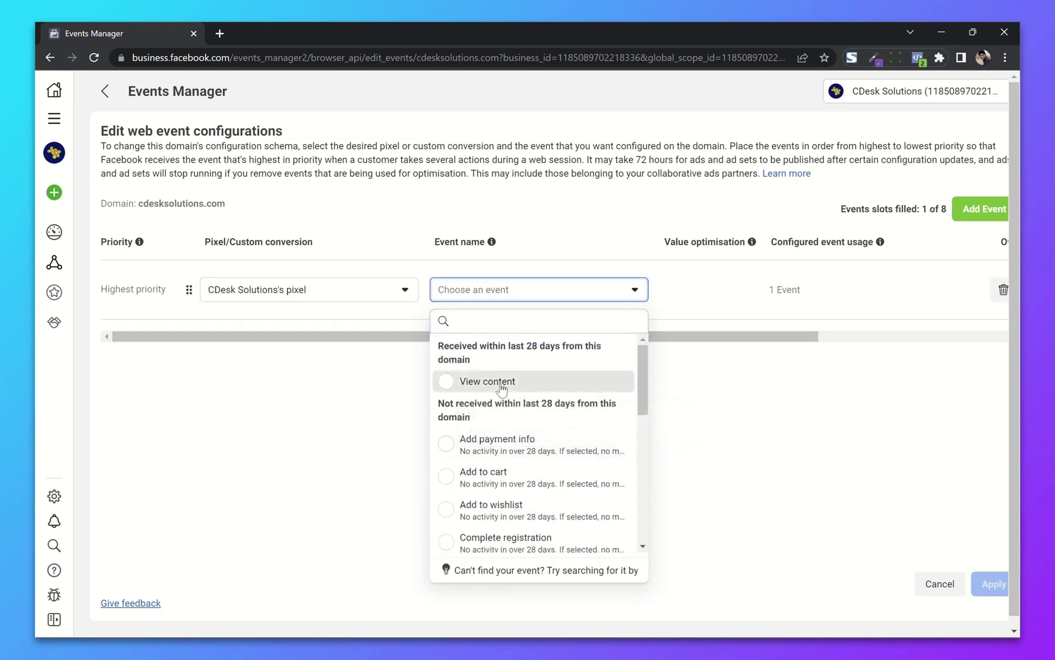
click(497, 384)
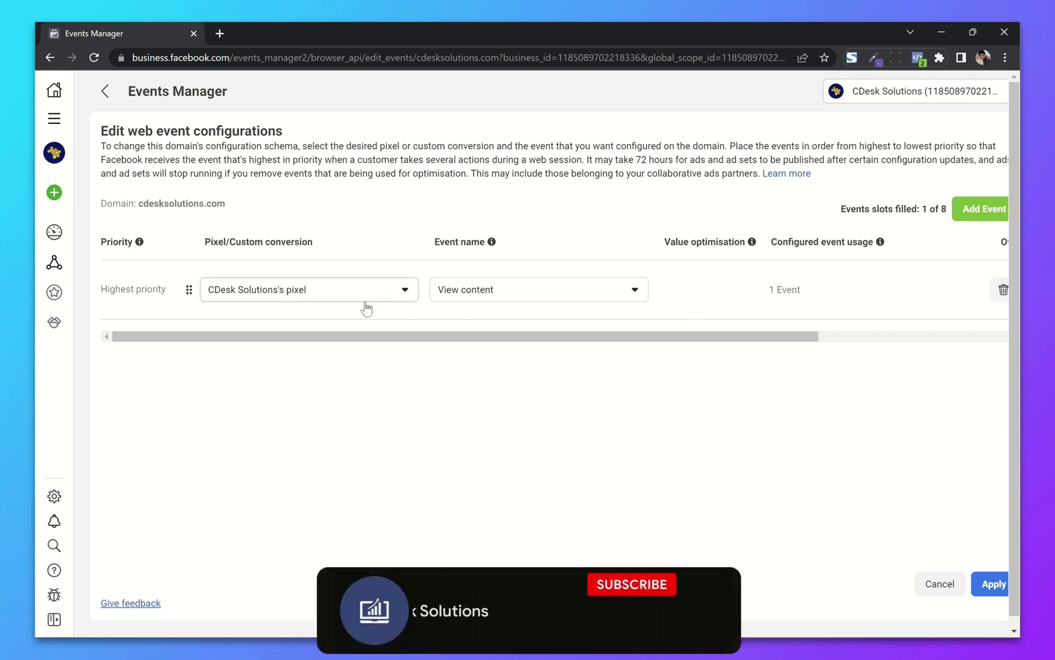
click(458, 299)
scroll(526, 475, down, 1)
scroll(526, 489, down, 1)
scroll(531, 519, down, 1)
scroll(539, 525, down, 3)
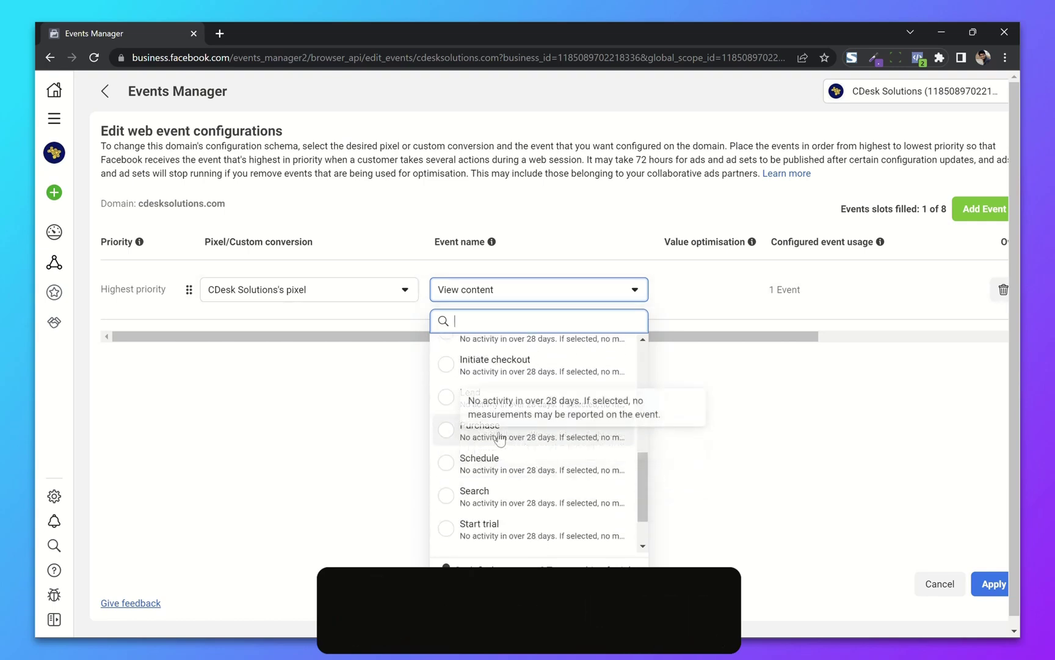
click(516, 432)
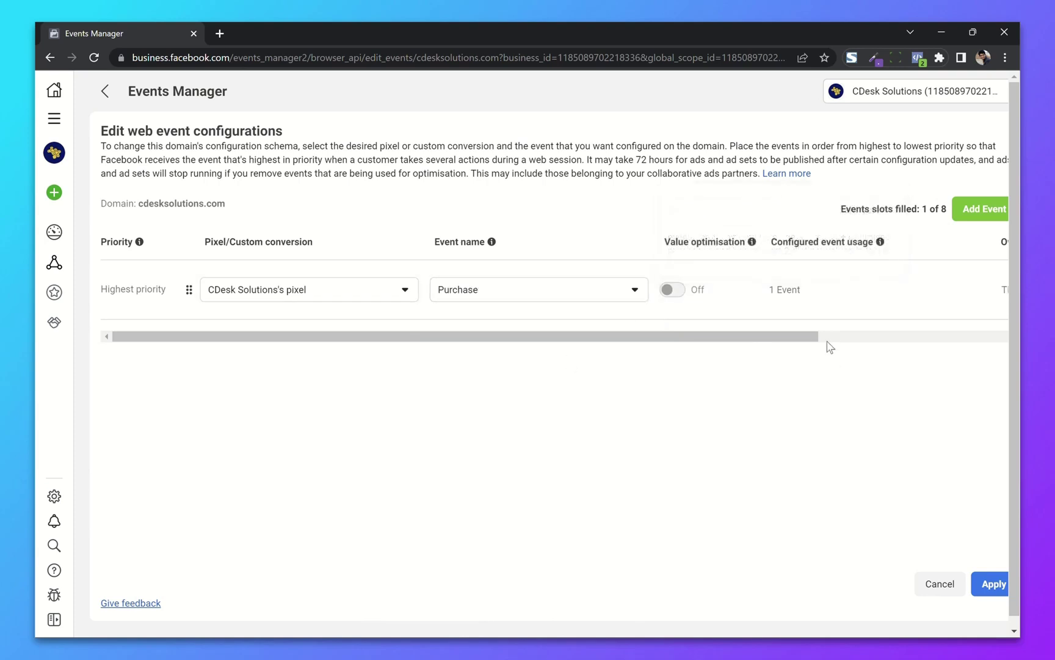
Add a second event row that uses the CDesk Solutions pixel
click(982, 209)
click(274, 335)
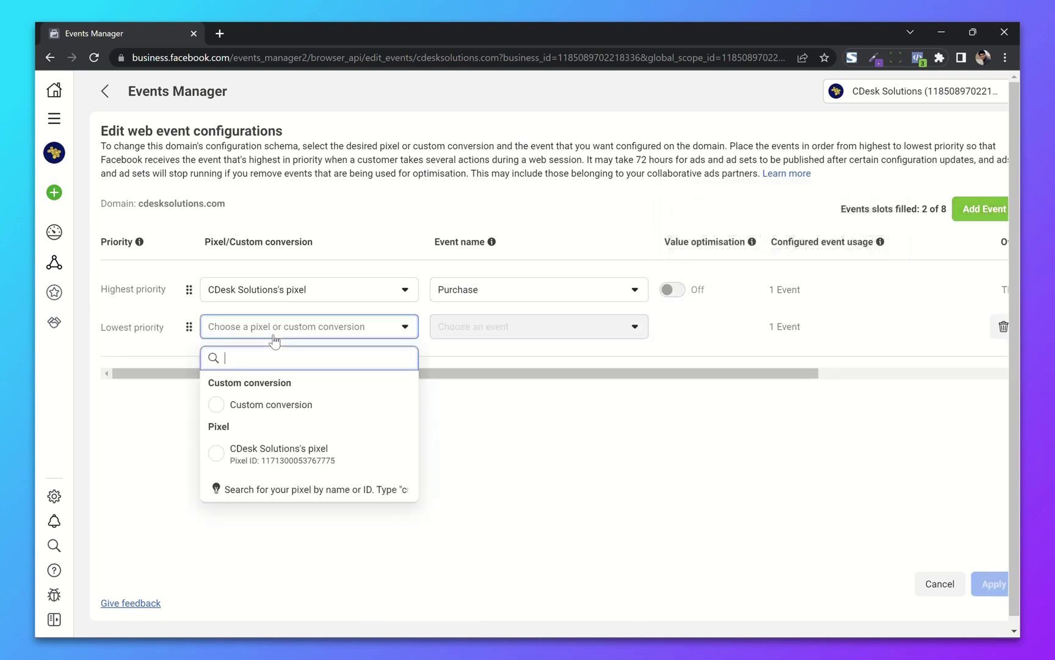
click(284, 455)
click(533, 328)
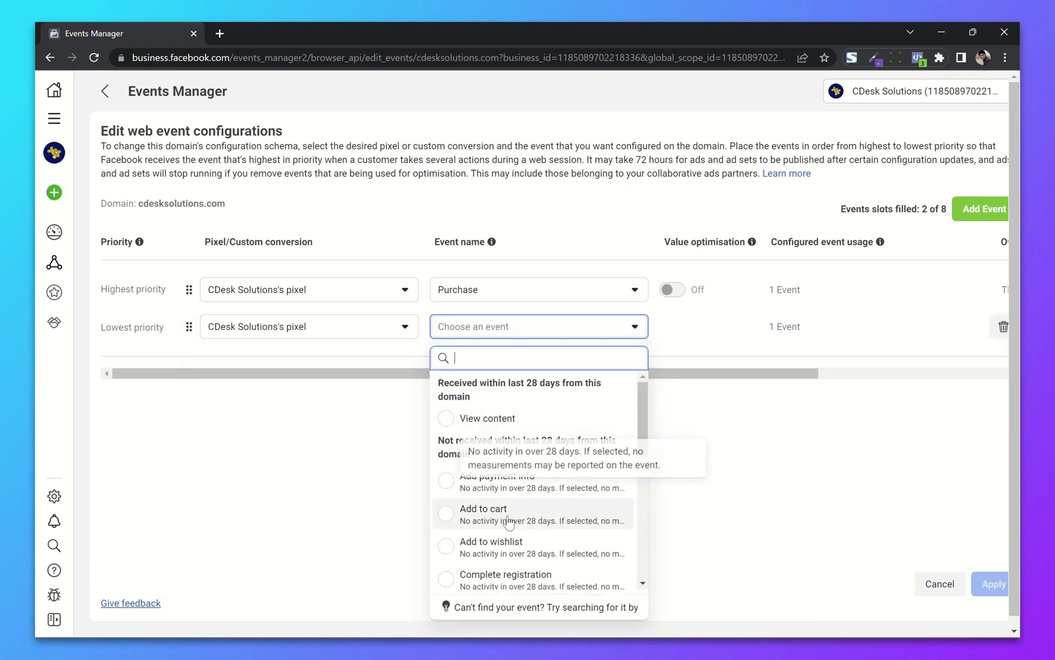
click(489, 510)
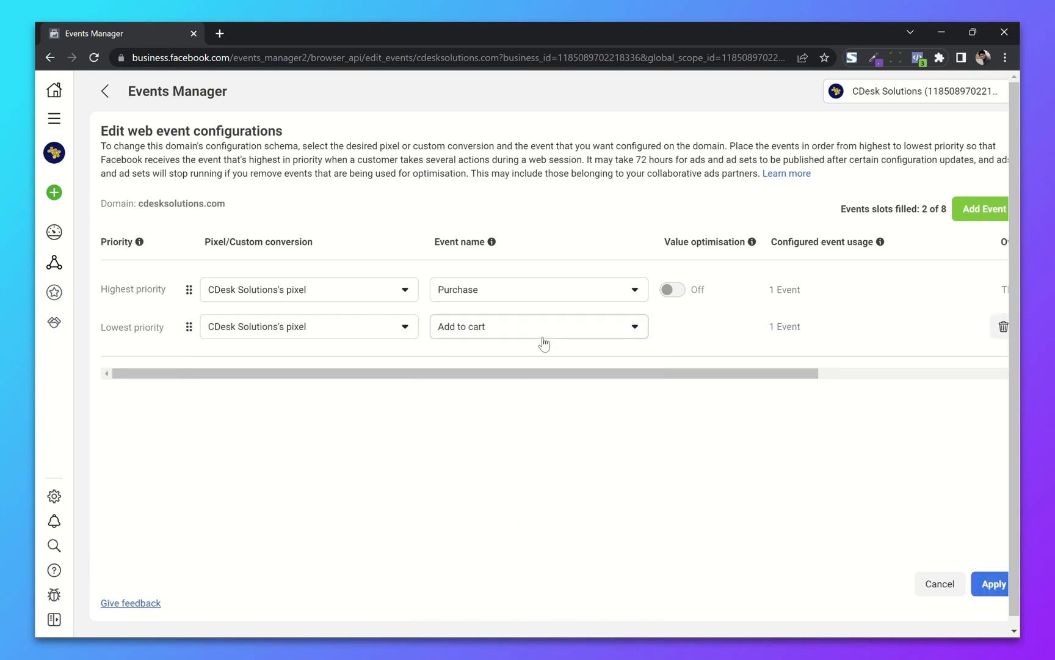
click(444, 330)
click(523, 418)
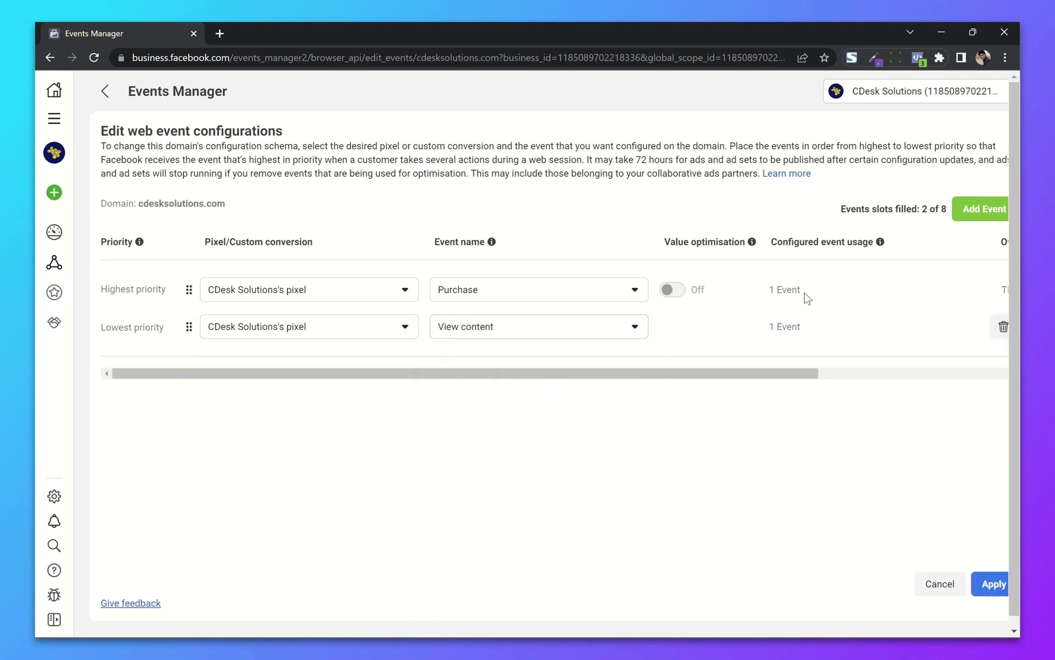
Add a third row set to View content and make the second row Add to cart
click(975, 210)
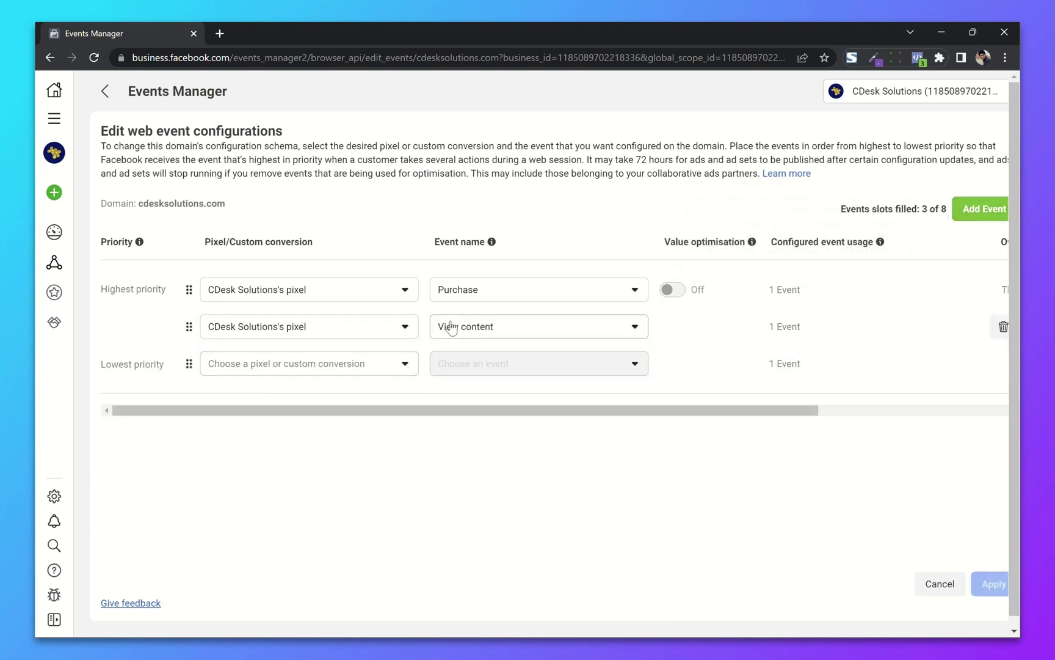
click(308, 363)
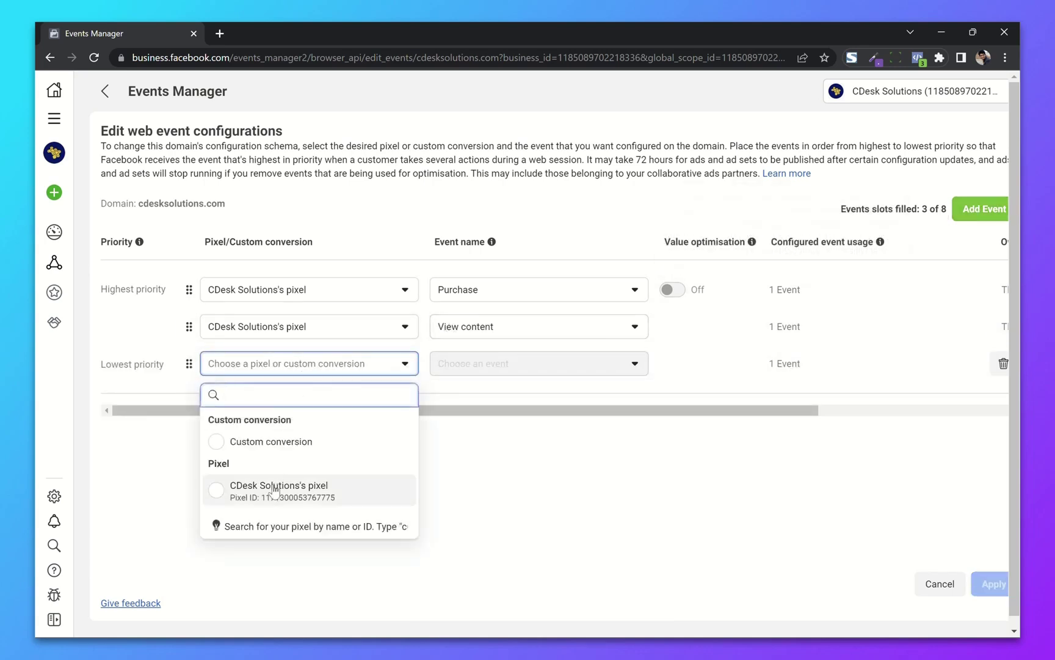
click(278, 487)
click(485, 366)
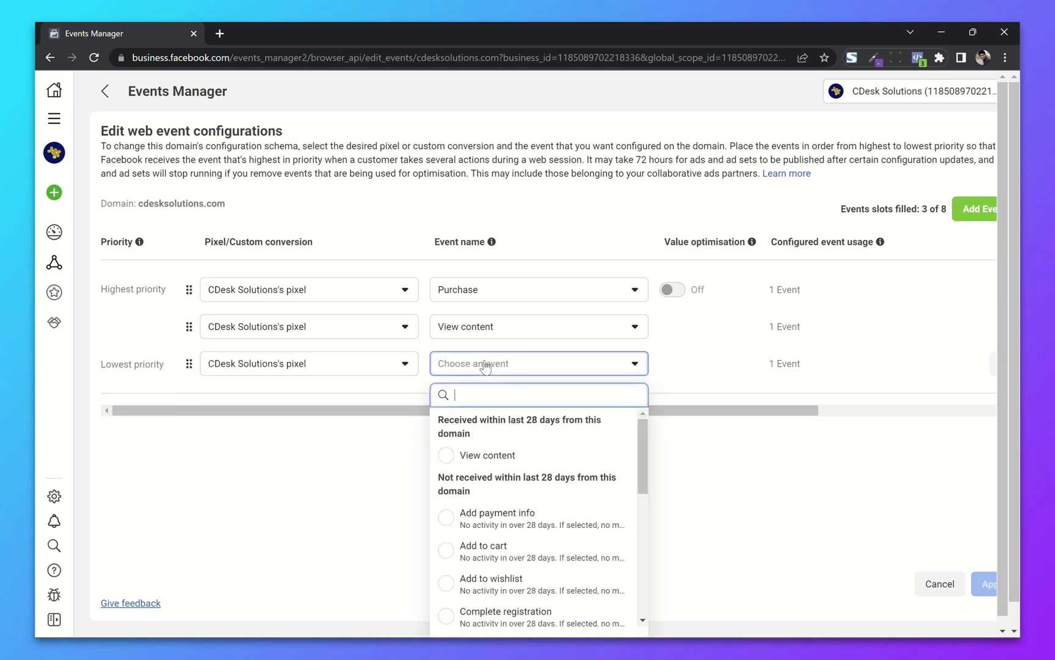
click(497, 455)
click(486, 328)
scroll(519, 467, down, 2)
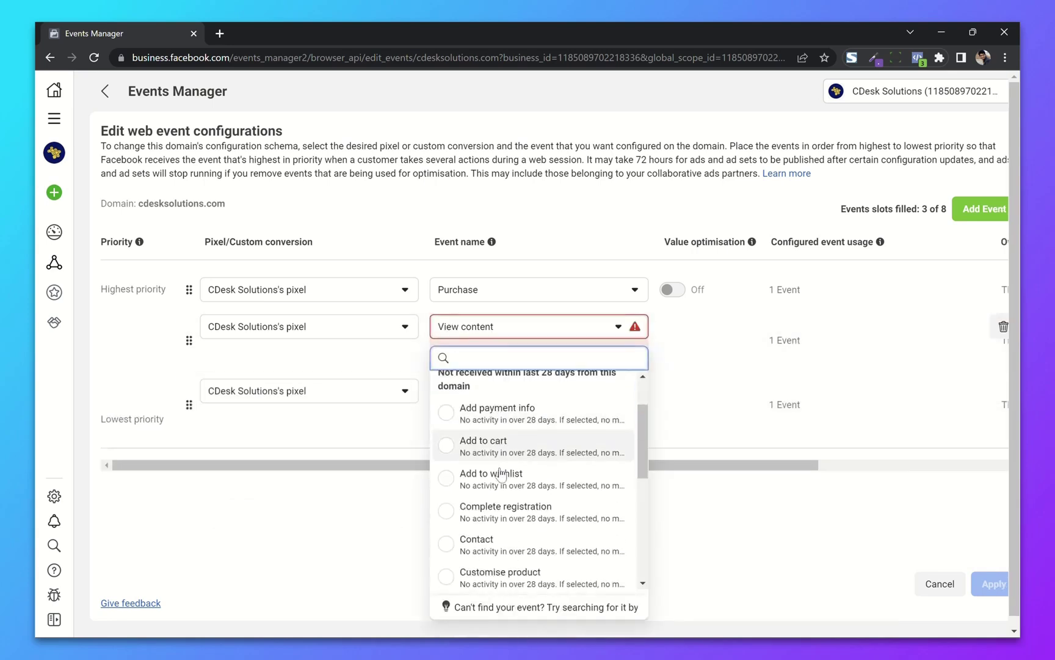
click(519, 441)
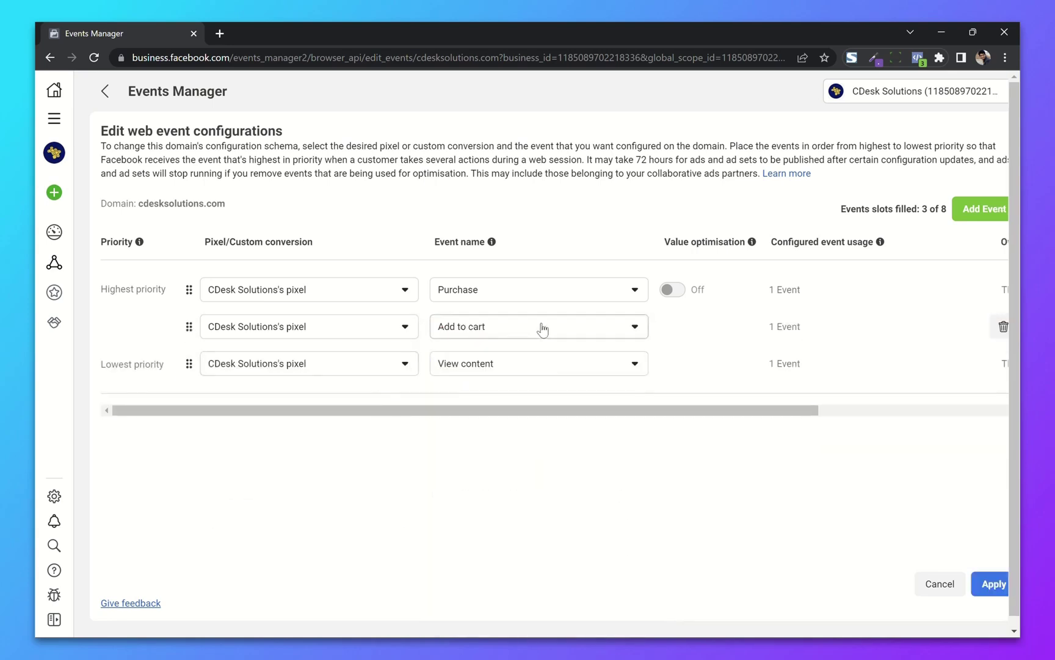
drag(550, 410, 360, 416)
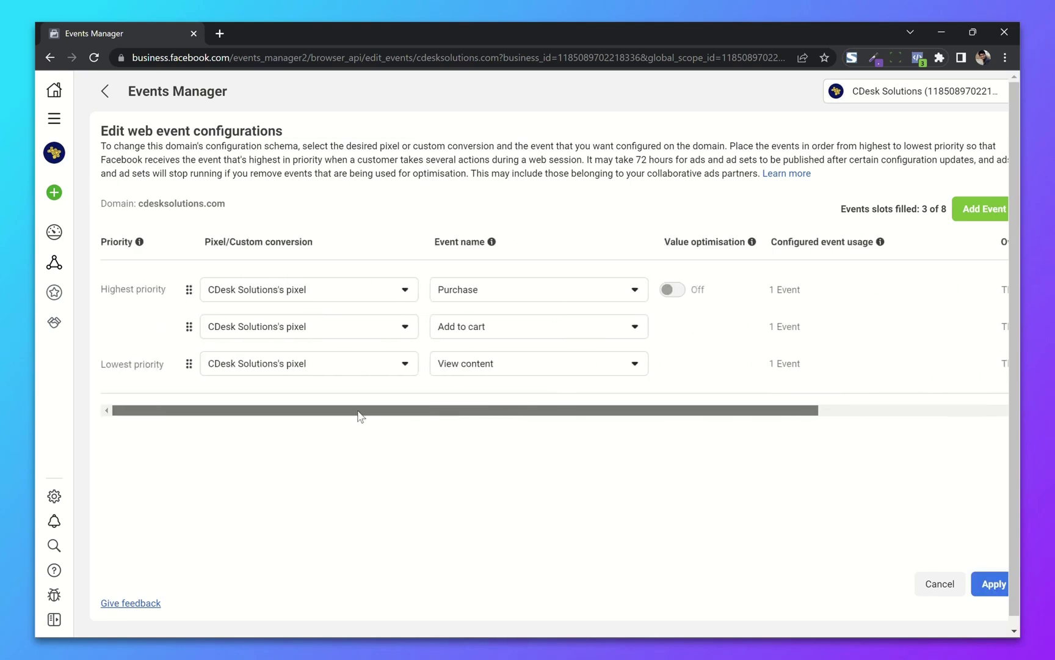
Apply and confirm the Purchase, Add to cart and View content priority changes
click(990, 588)
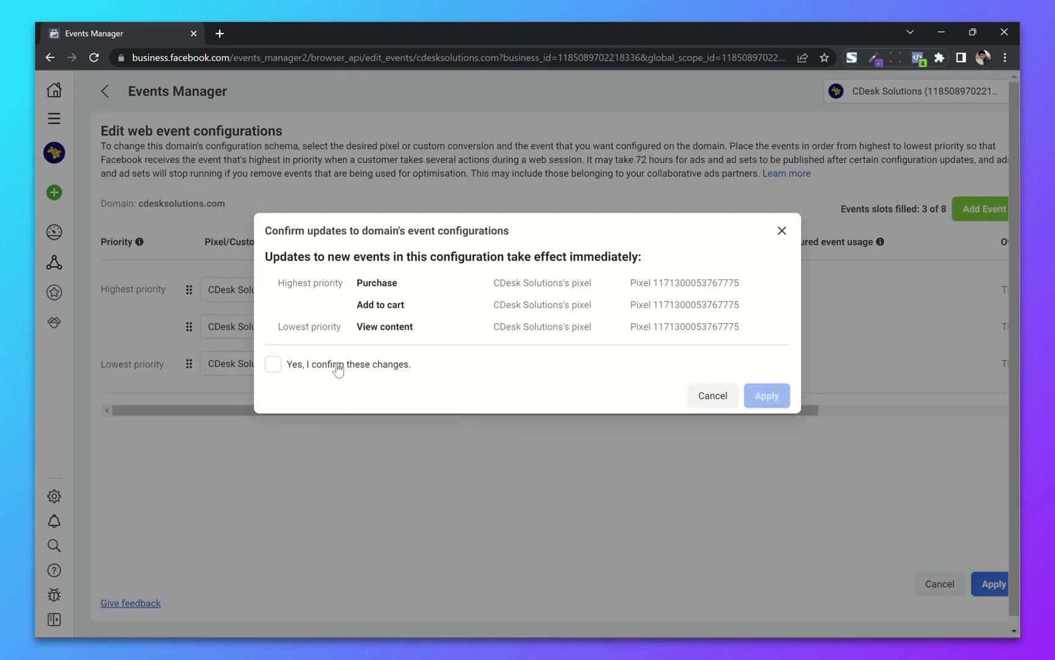
click(323, 369)
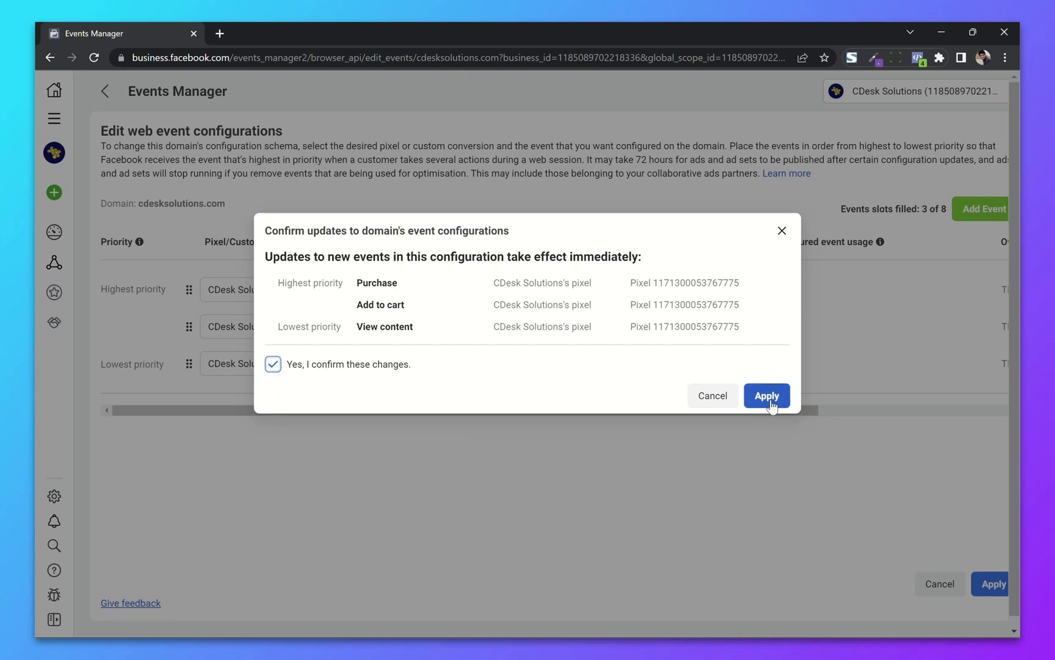
click(772, 406)
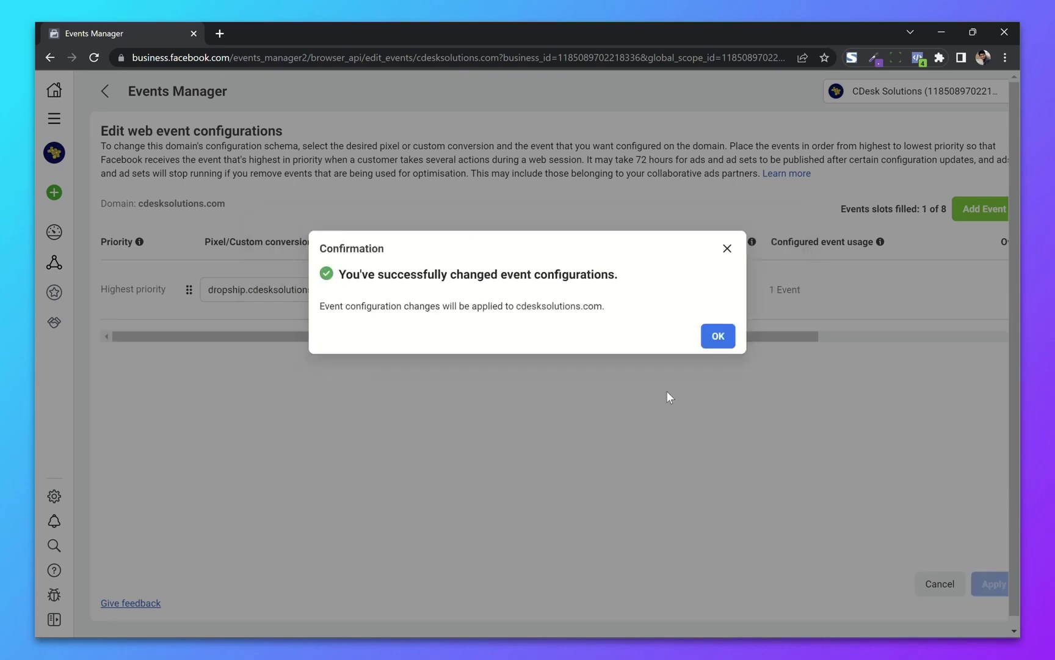
click(725, 346)
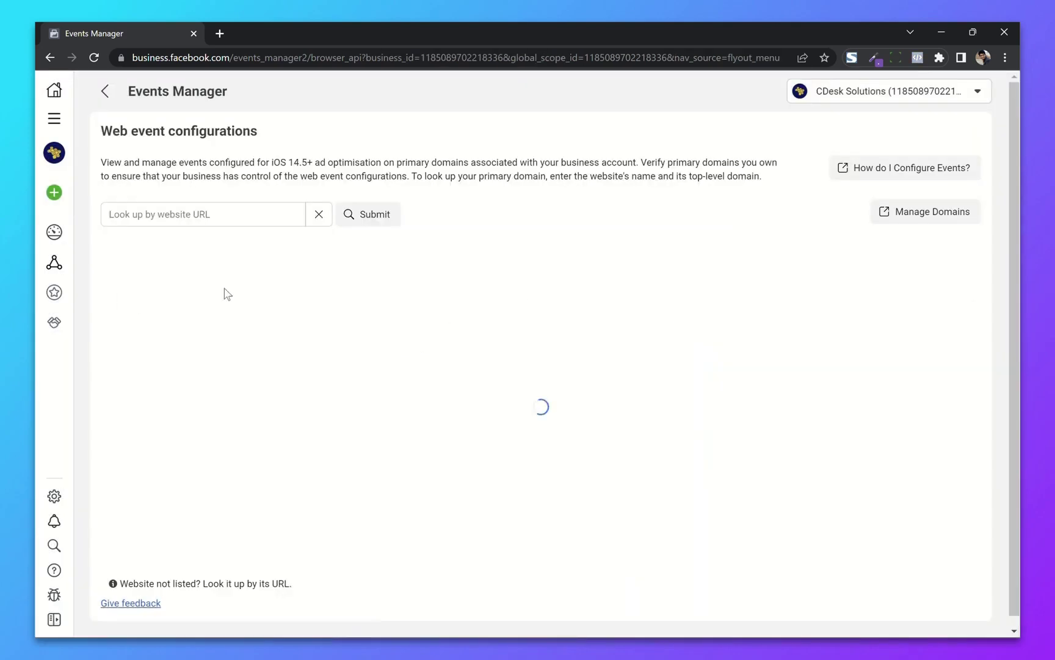
Open the pixel's Test events tab from Data sources and start entering the test website URL
mouse_move(59, 272)
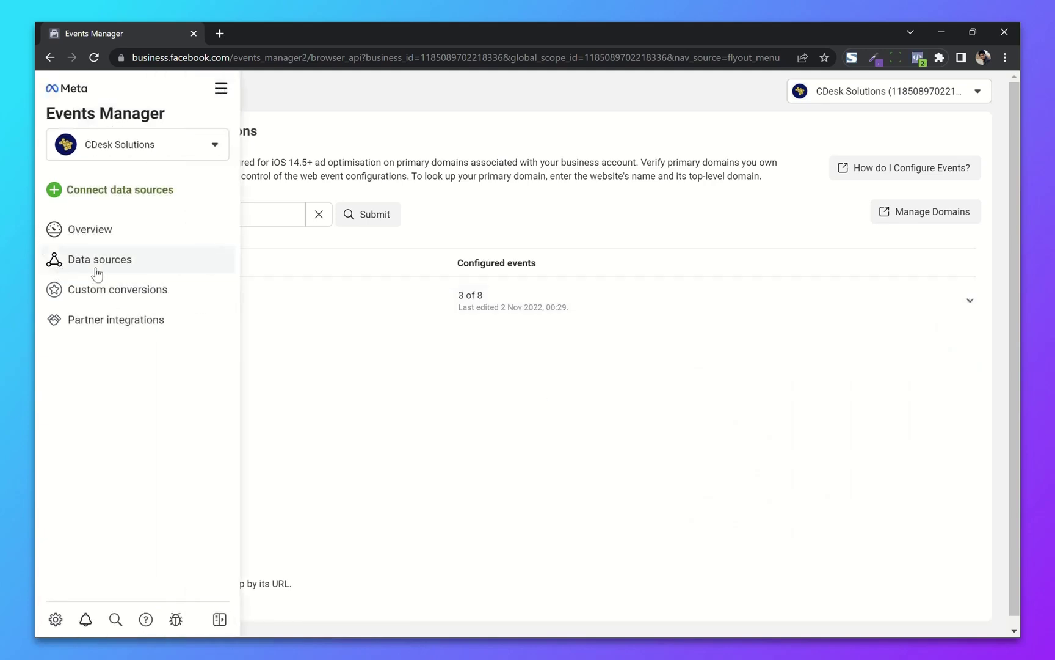
click(117, 267)
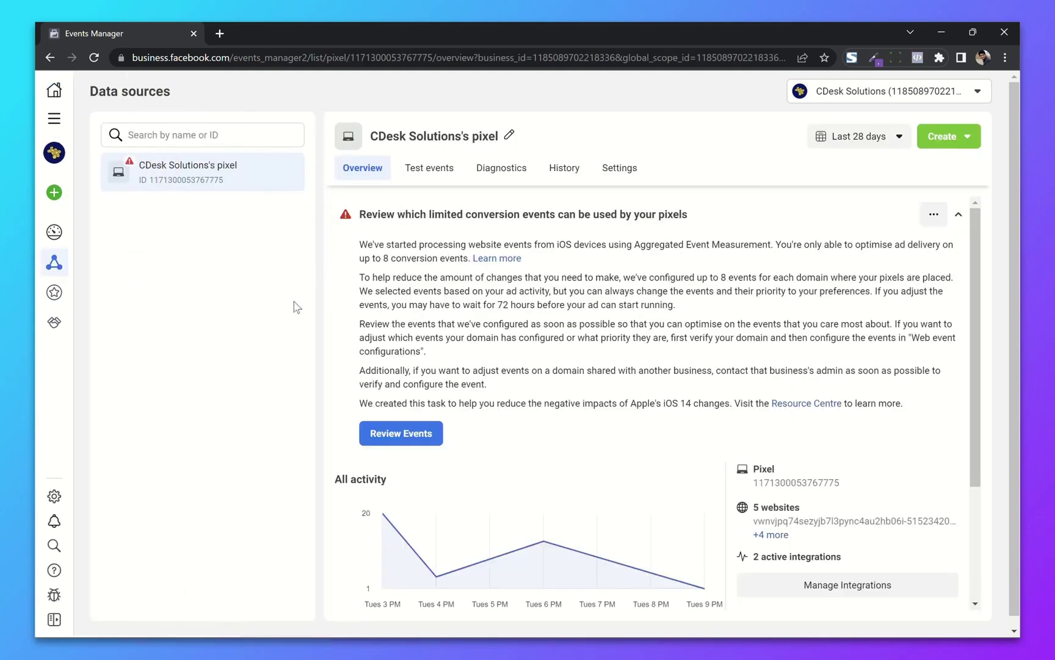
click(421, 177)
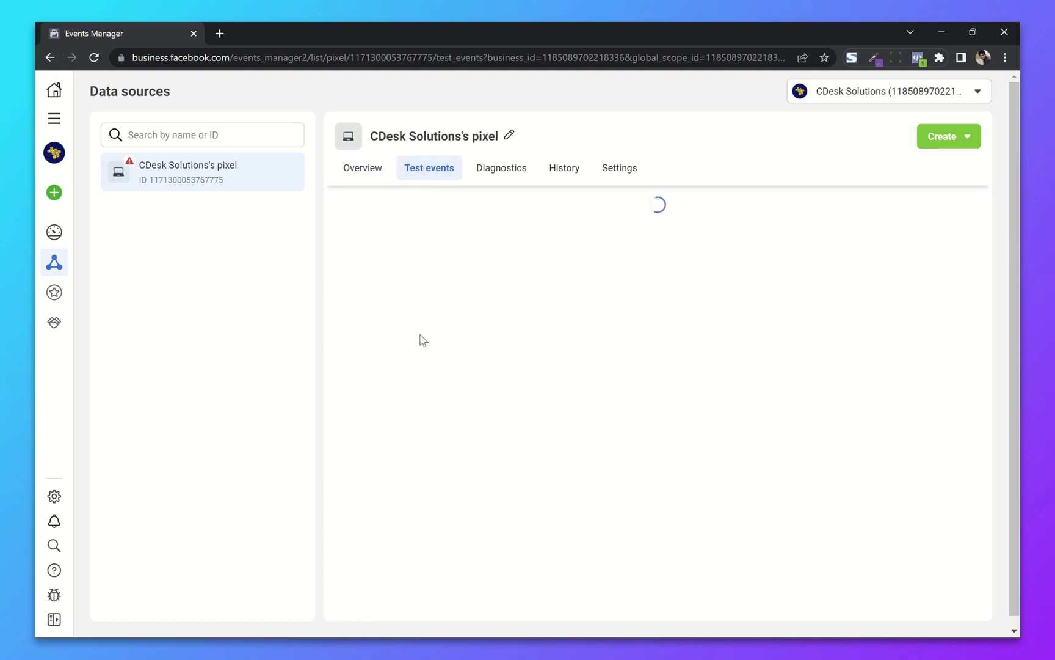
scroll(422, 340, down, 2)
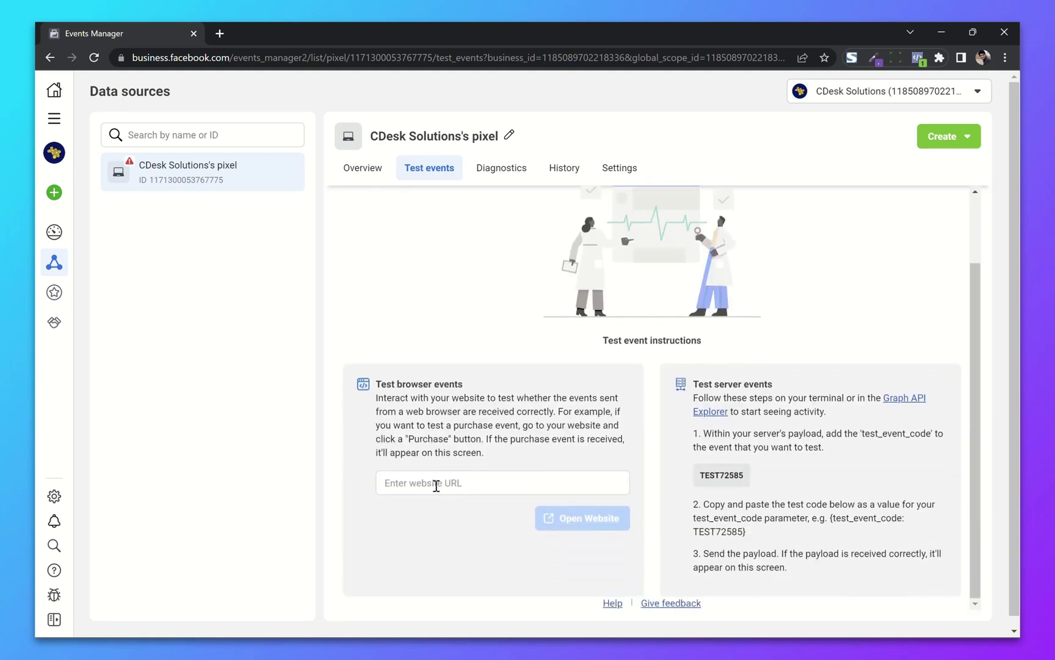
click(437, 480)
click(437, 531)
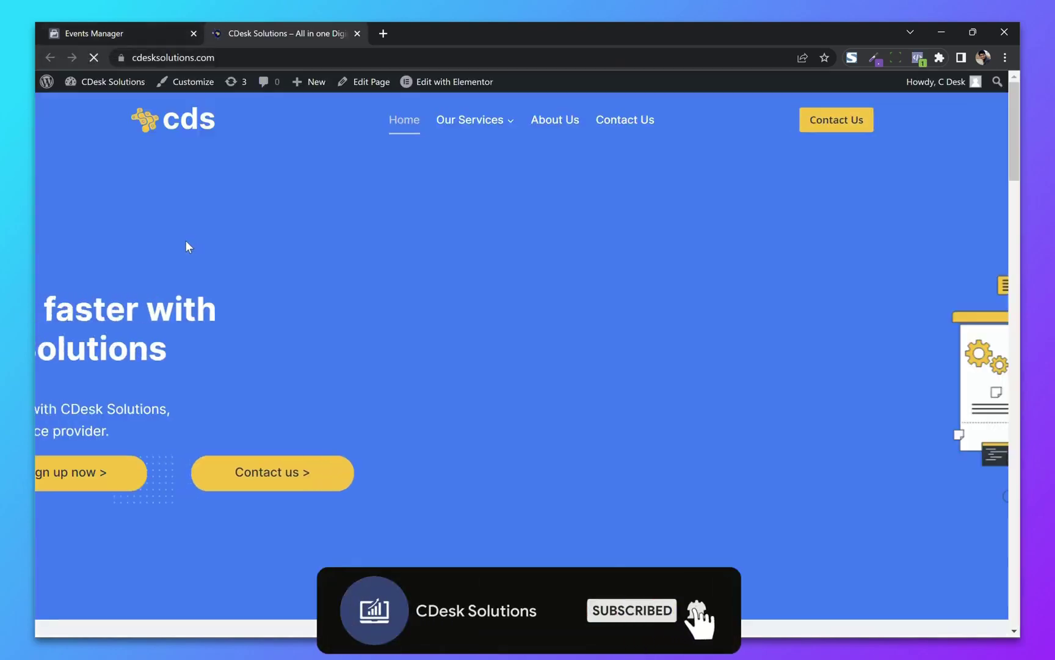
scroll(186, 241, down, 8)
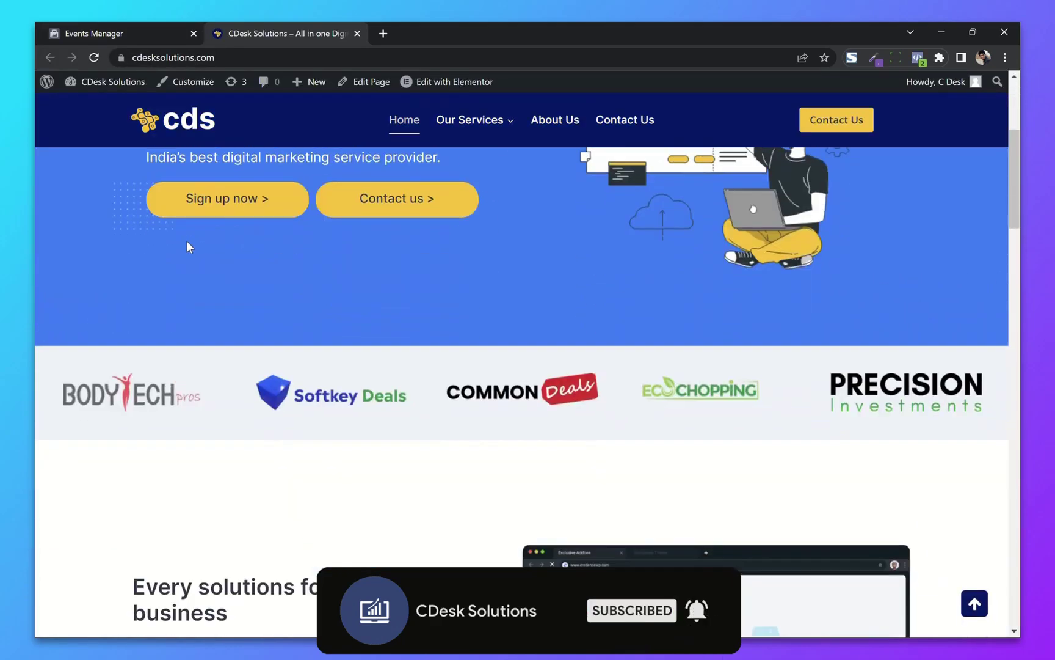
scroll(186, 246, down, 10)
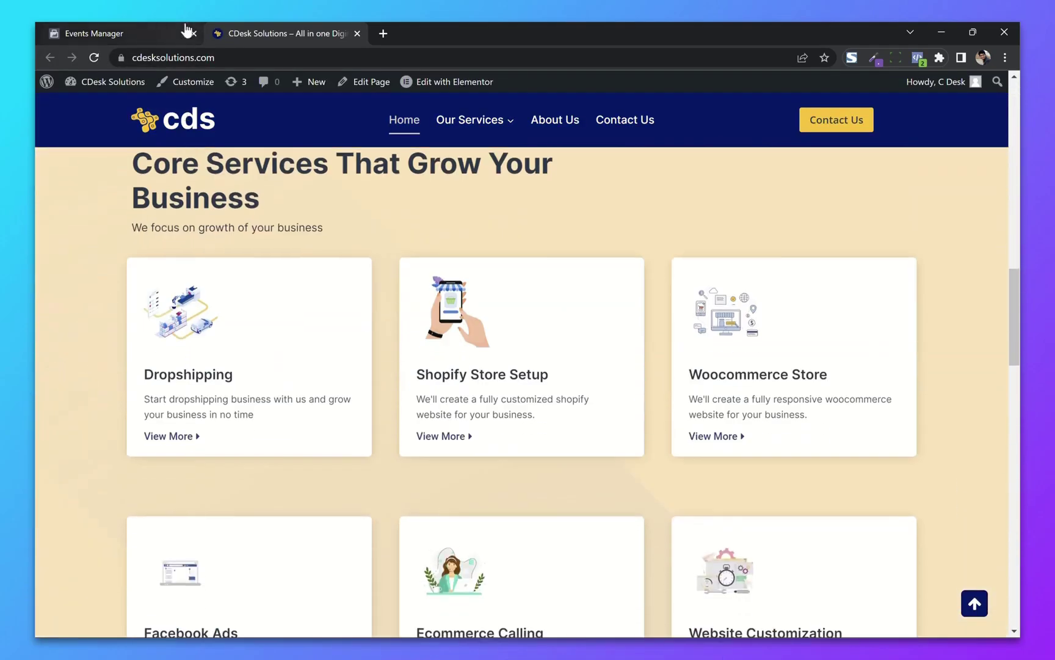
click(135, 33)
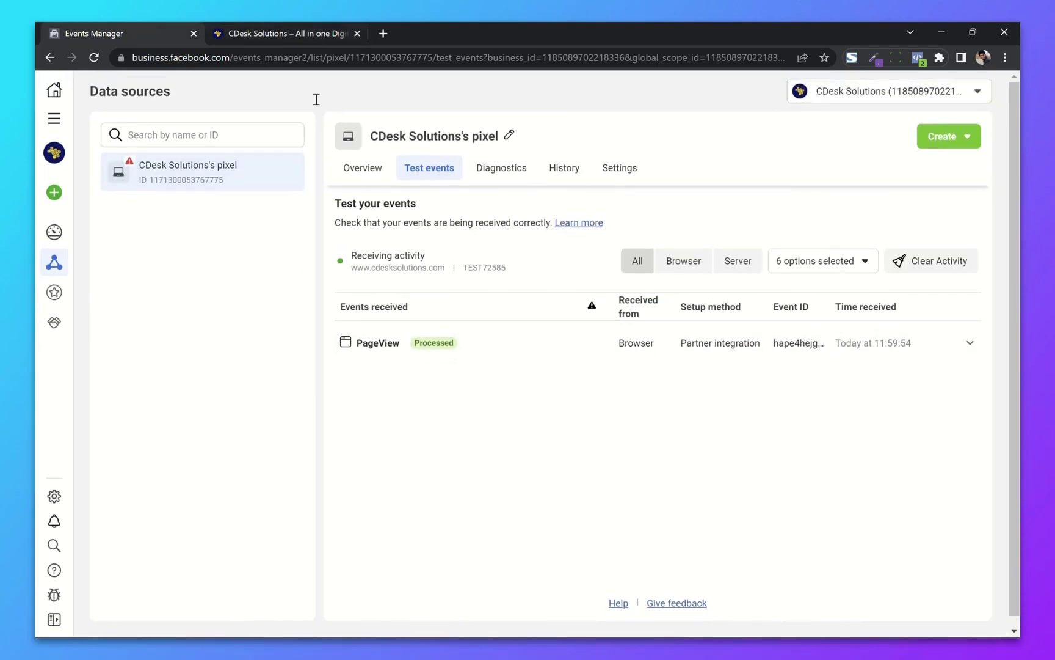
Scroll through the CDesk Solutions website to check it in the browser
click(281, 33)
scroll(480, 335, down, 10)
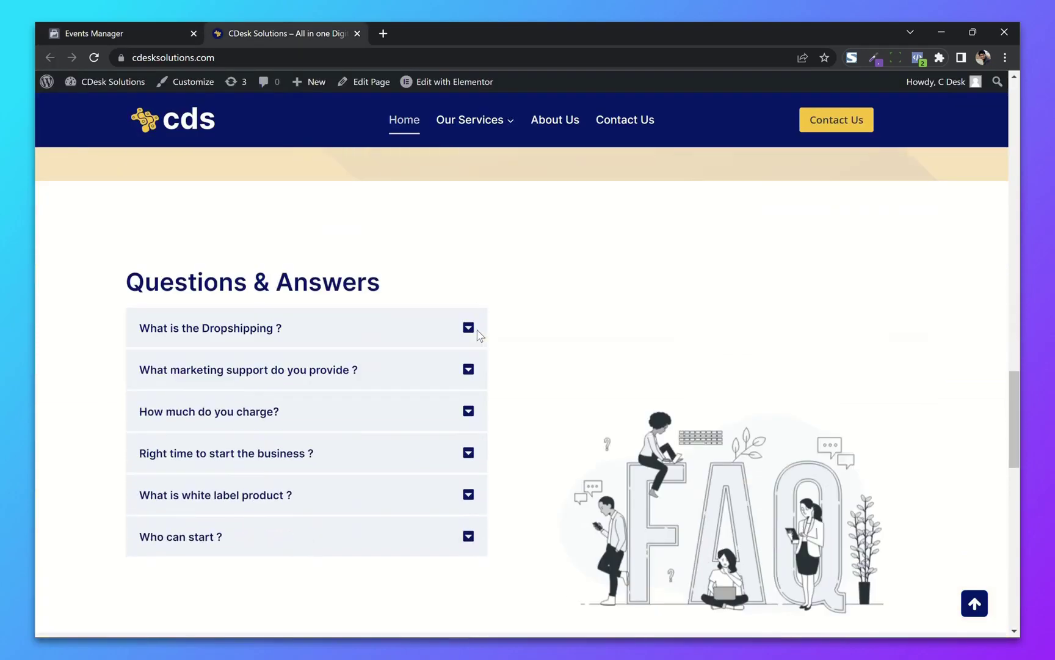
scroll(403, 336, down, 5)
Back in test events, expand and collapse the received PageView event to review its details
click(165, 30)
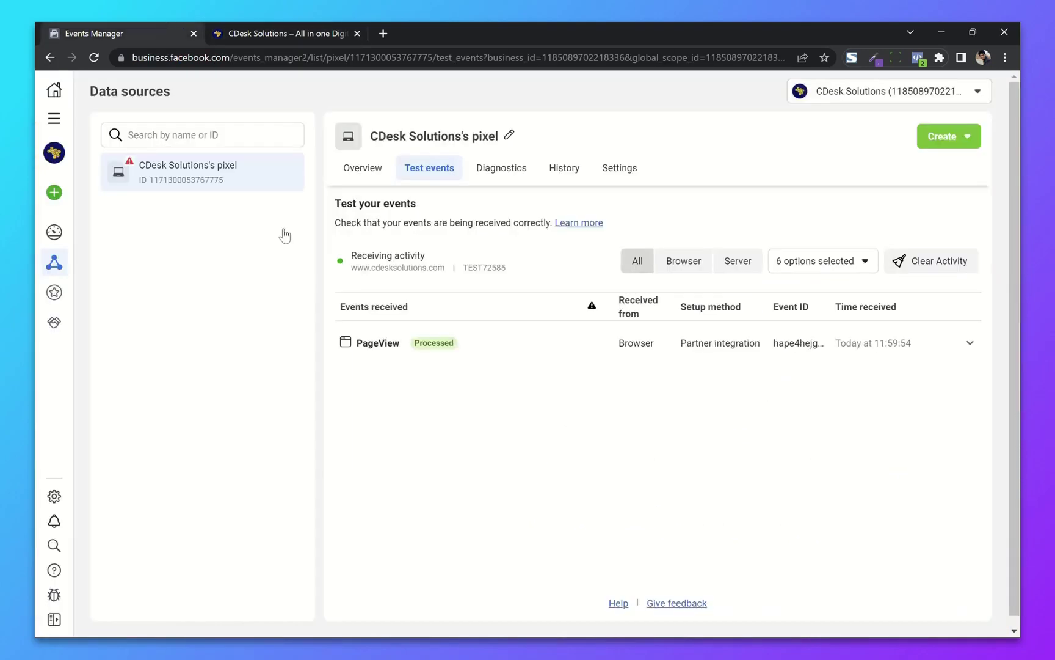
click(432, 346)
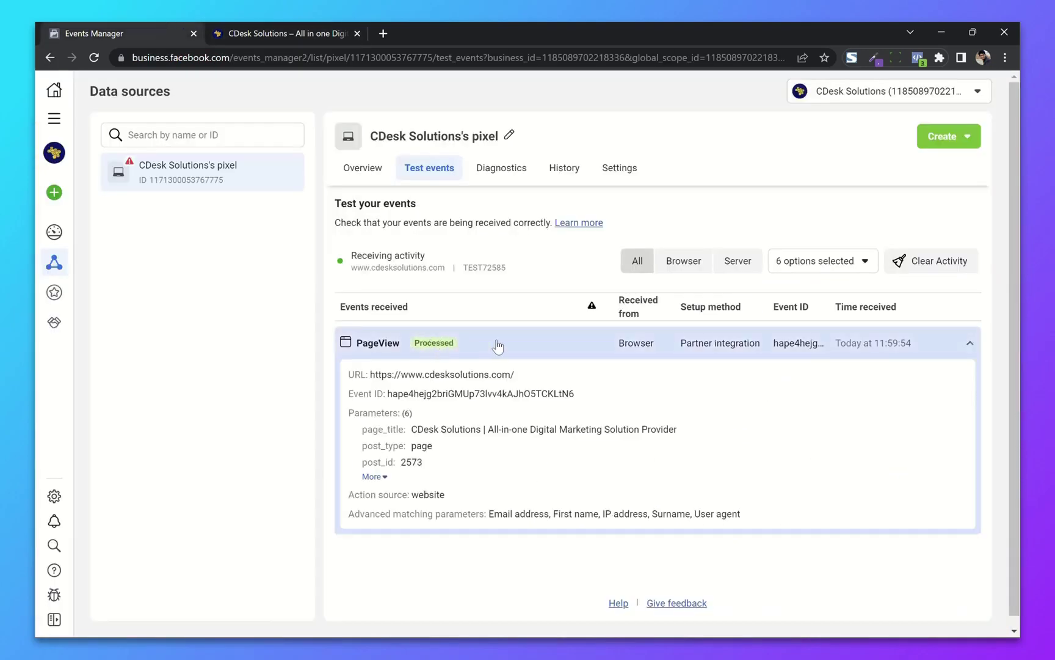
click(498, 346)
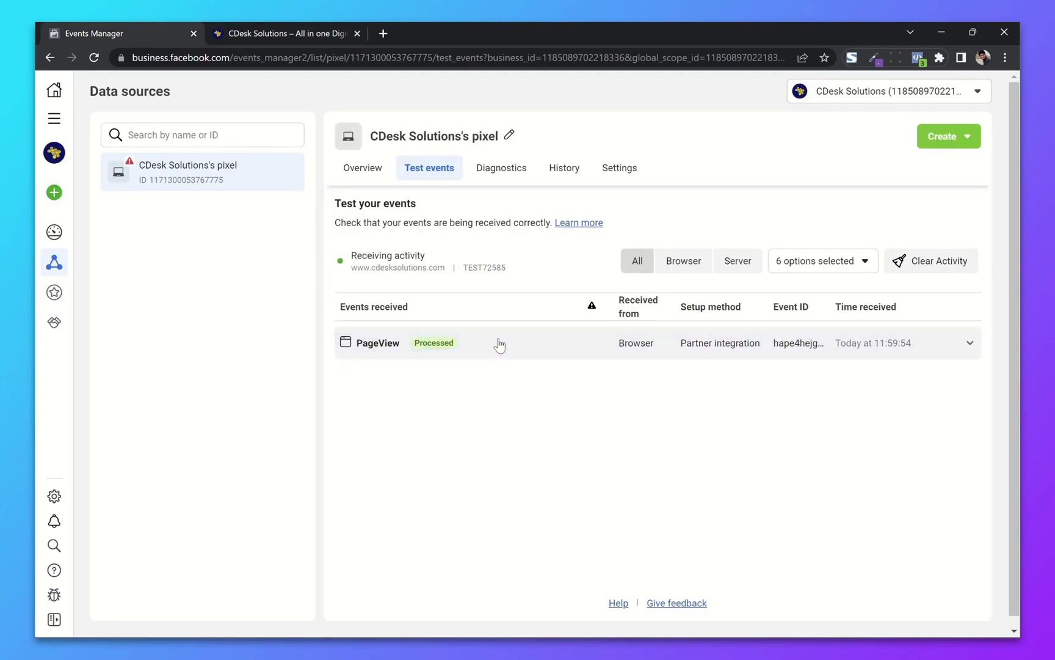
On the pixel overview, mark the limited conversion events review task as complete
click(367, 172)
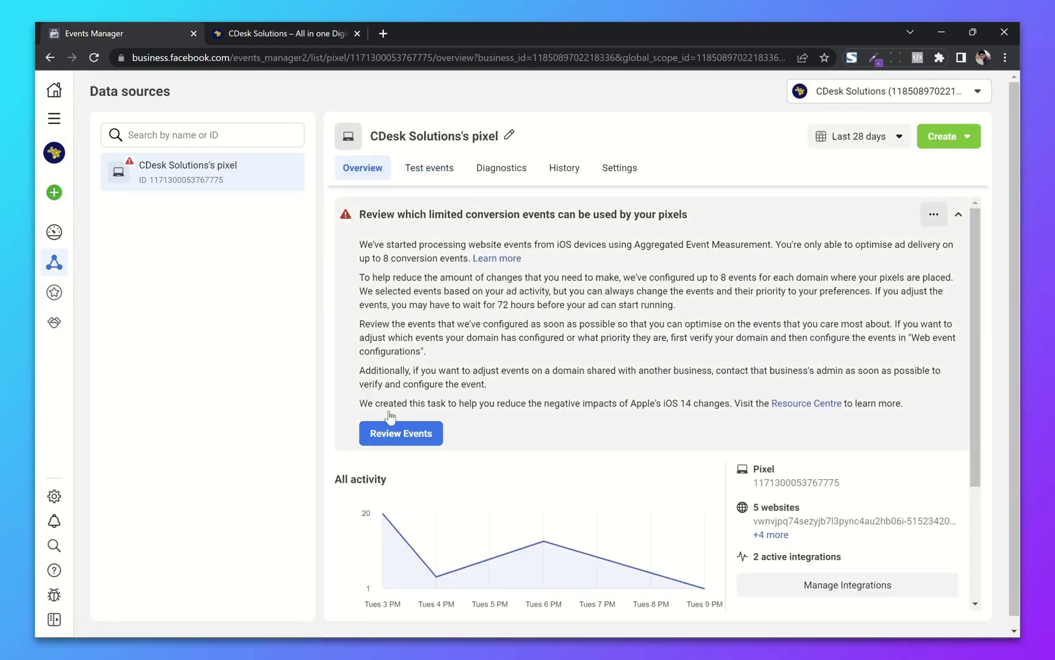
click(934, 214)
click(965, 274)
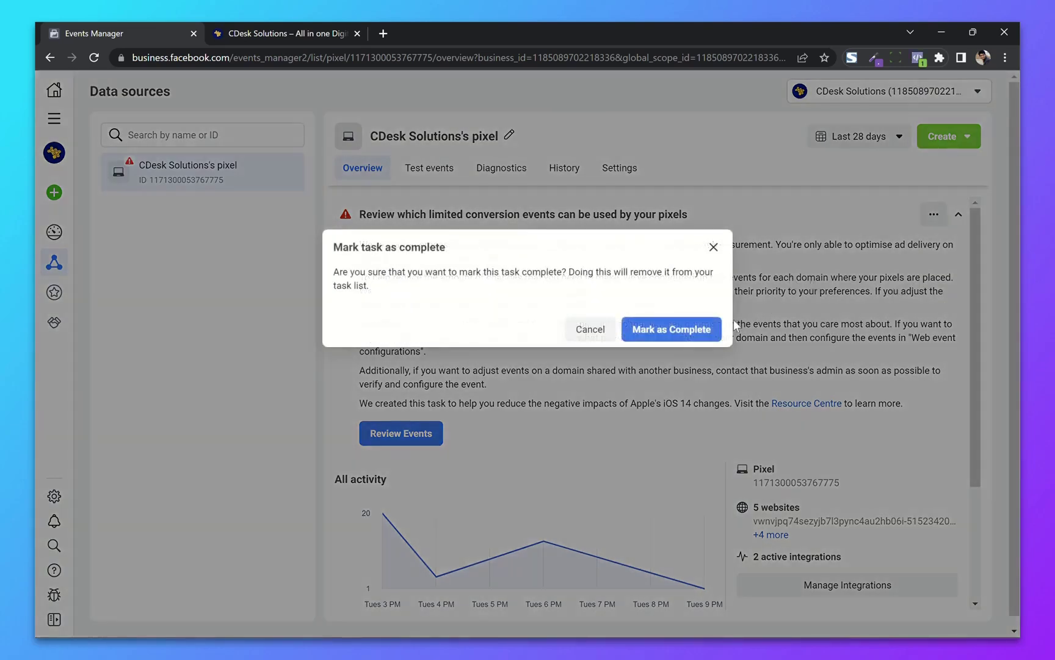
click(700, 328)
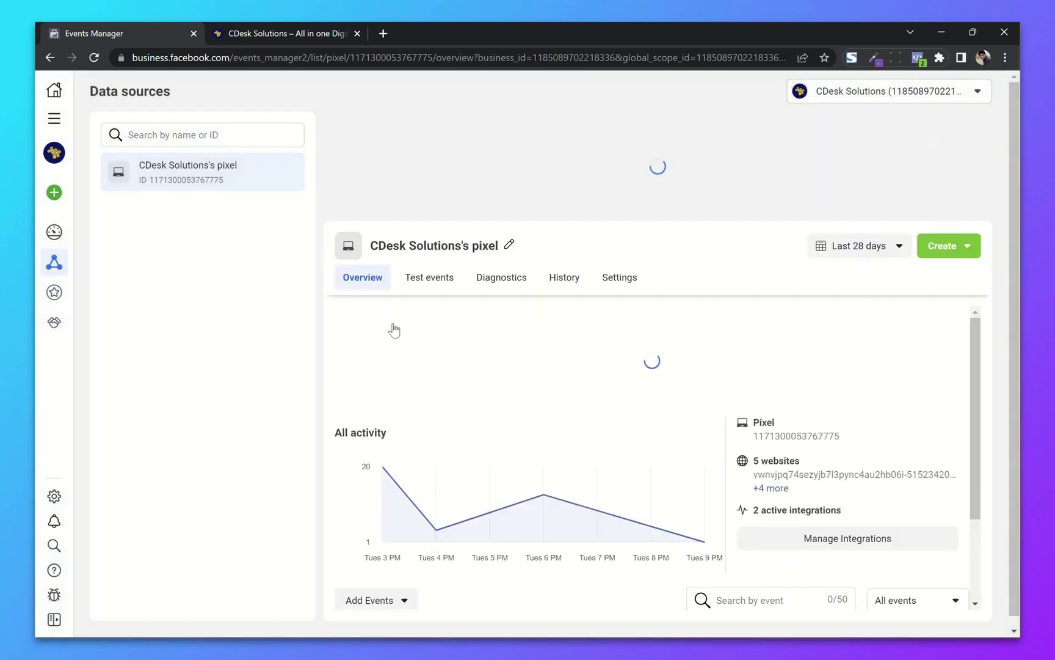